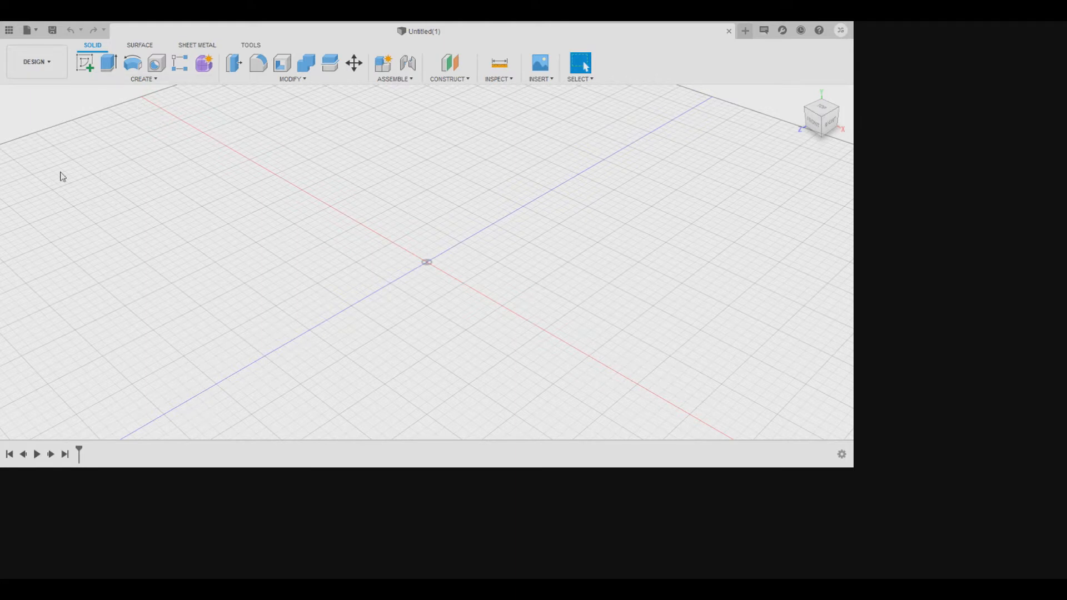
# - Start a new sketch on the horizontal origin plane
pyautogui.scroll(-2, 555, 366)
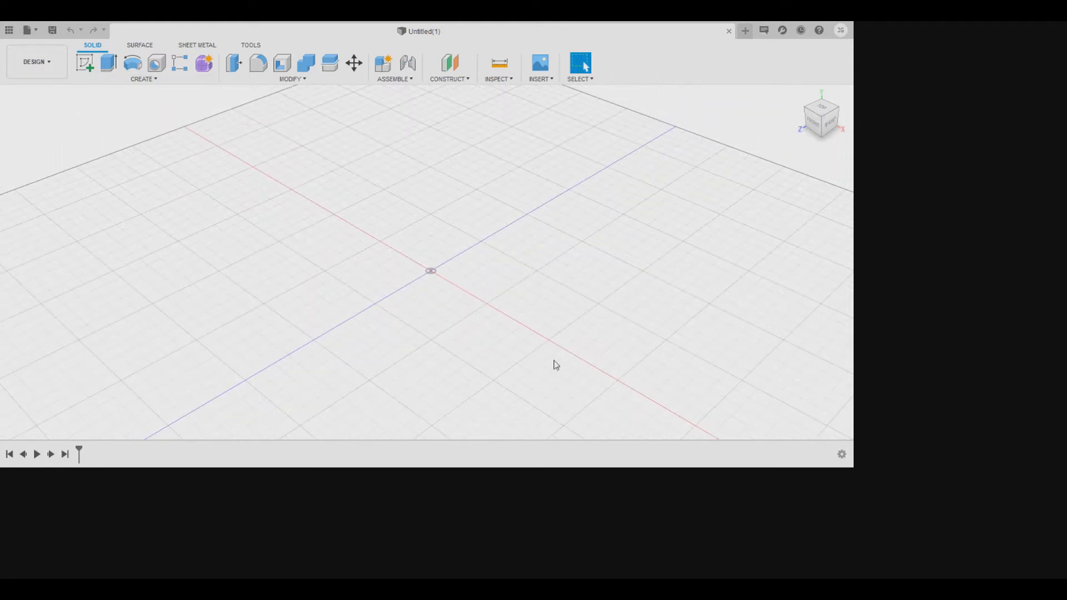
pyautogui.scroll(-3, 536, 326)
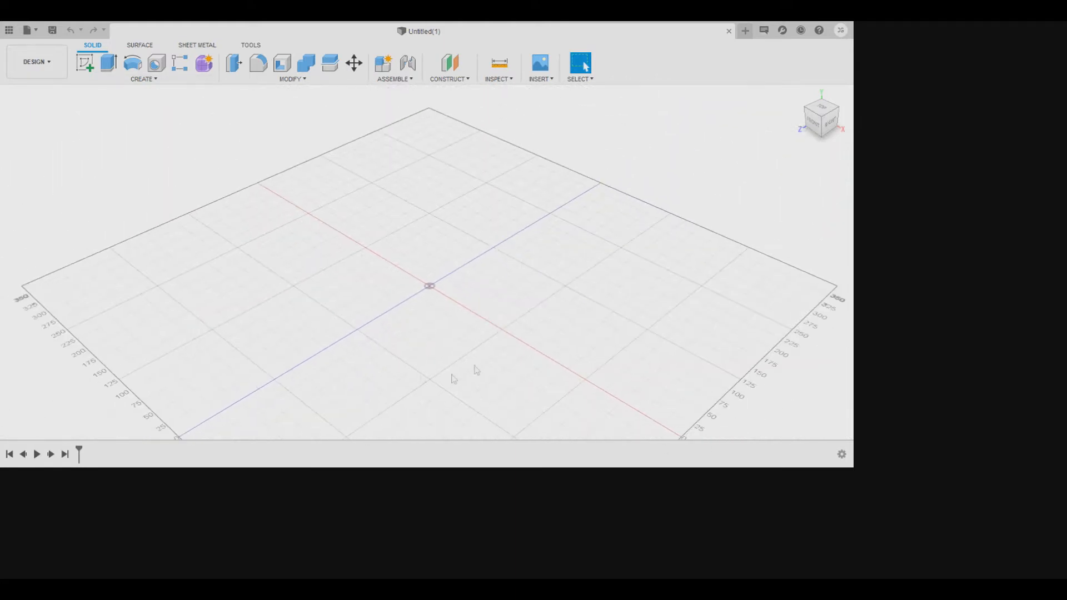
pyautogui.click(49, 185)
pyautogui.click(87, 65)
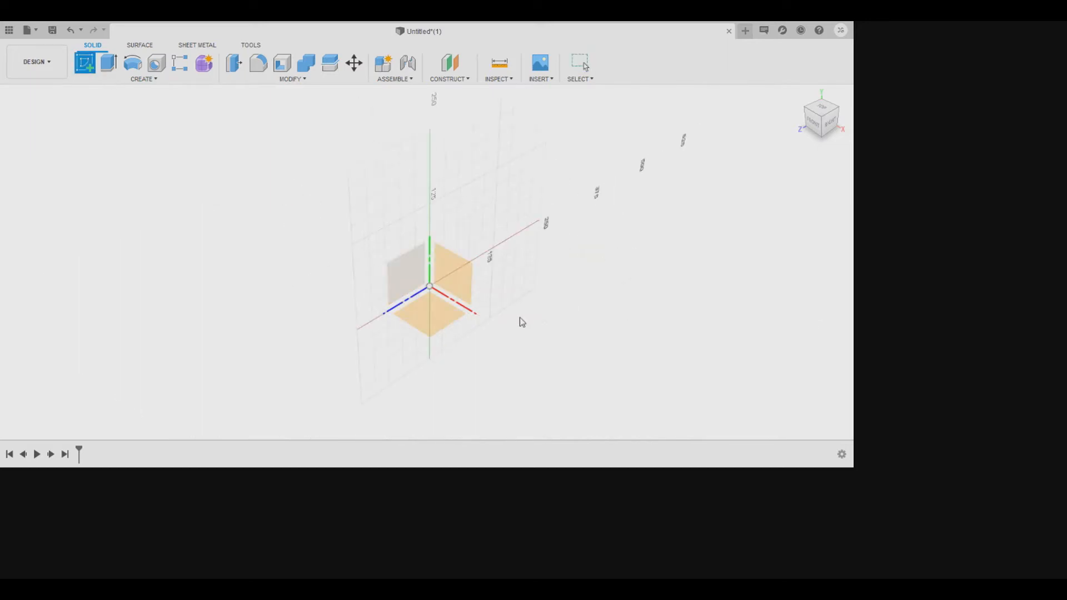
pyautogui.click(523, 387)
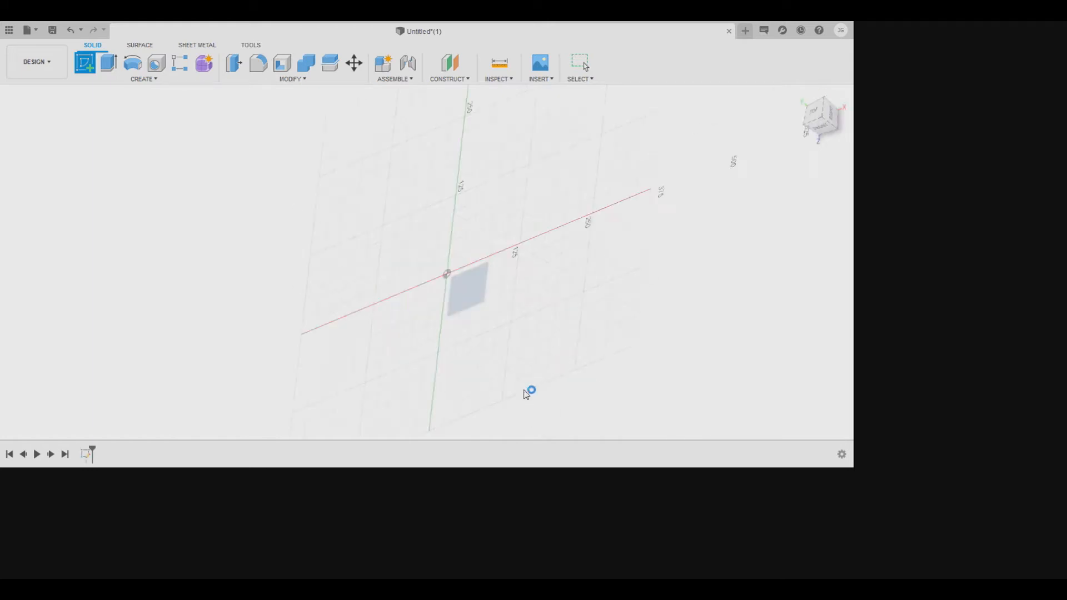
# - Draw a closed triangle of lines with one corner on the origin, extending toward positive X
pyautogui.press('l')
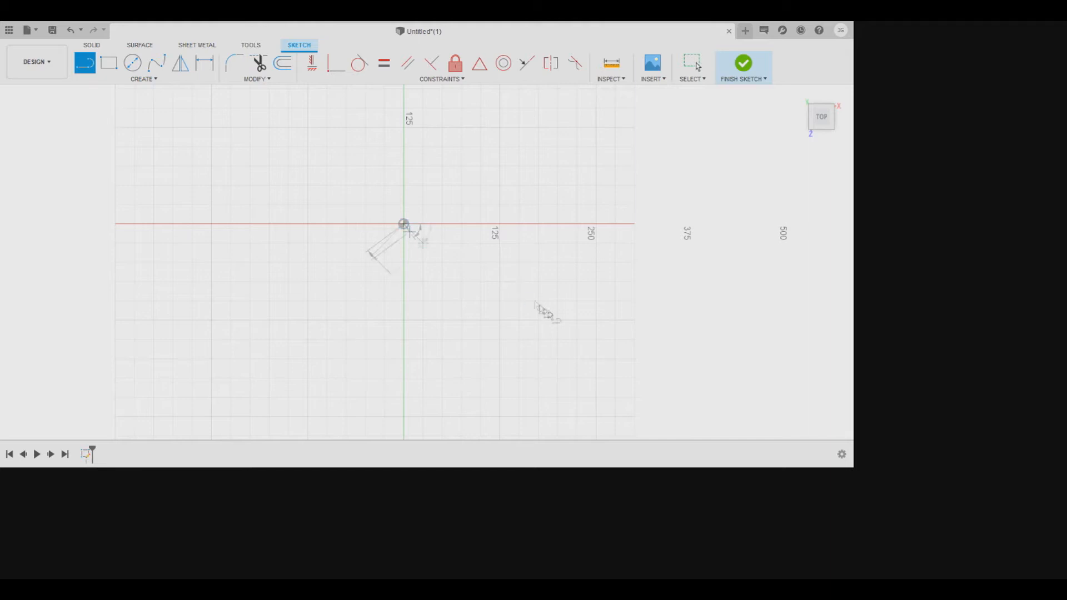
pyautogui.click(493, 315)
pyautogui.click(515, 198)
pyautogui.click(403, 224)
pyautogui.press('Escape')
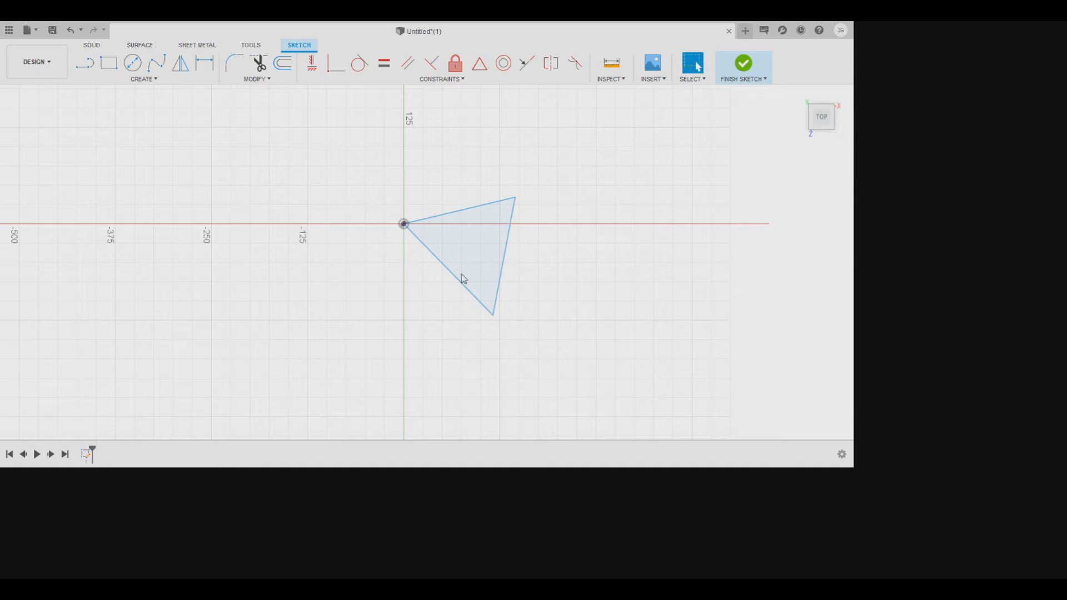
# - Draw a closed, irregular six-sided line profile with an inward notch on the negative X side of the origin
pyautogui.press('l')
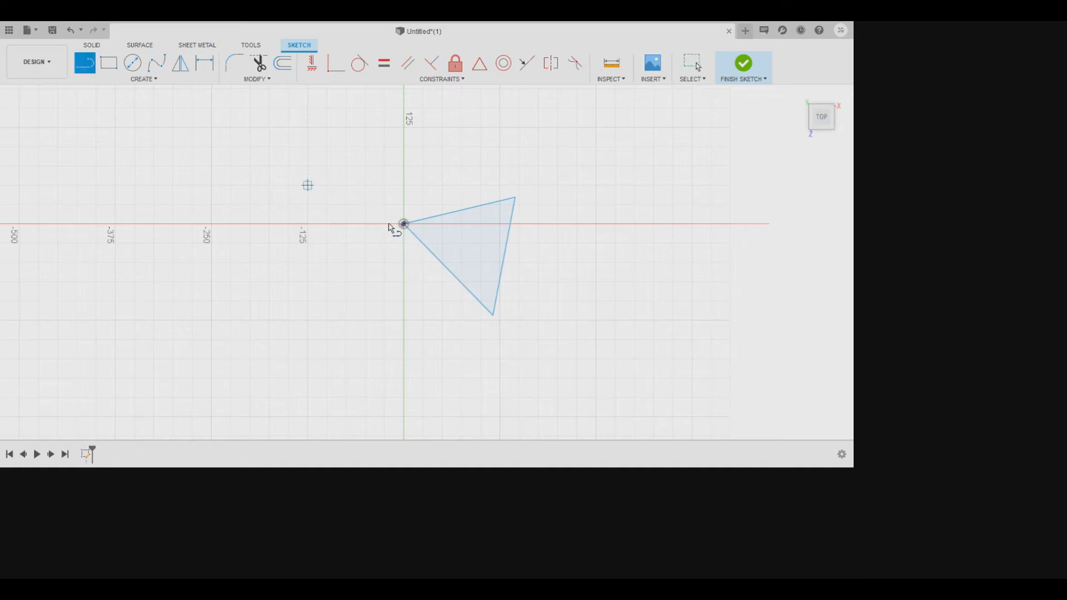
pyautogui.click(307, 185)
pyautogui.click(334, 283)
pyautogui.click(182, 270)
pyautogui.click(203, 165)
pyautogui.click(326, 127)
pyautogui.click(349, 202)
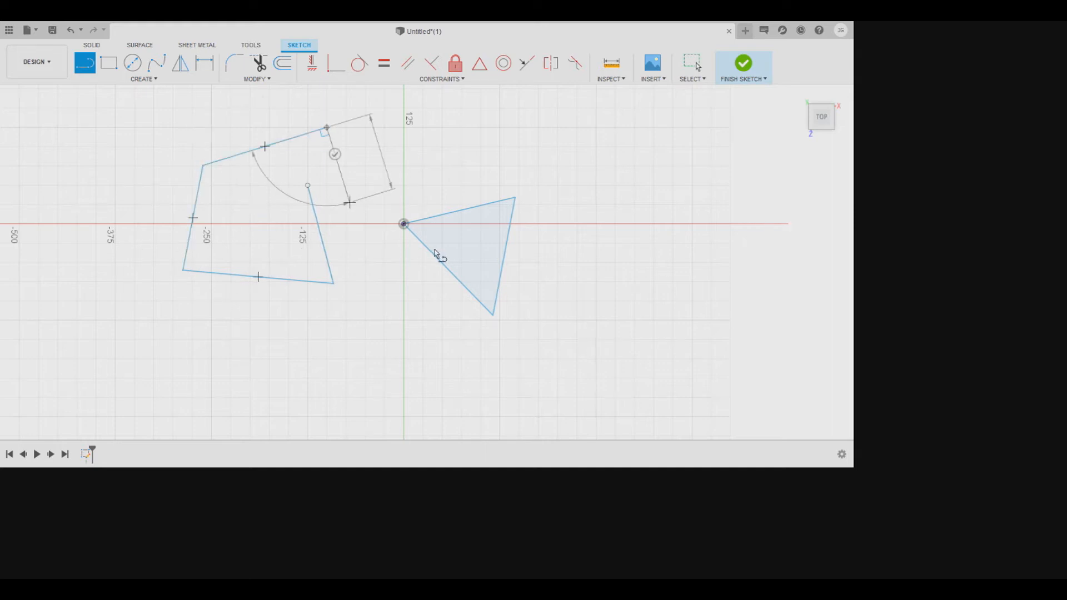
pyautogui.click(307, 185)
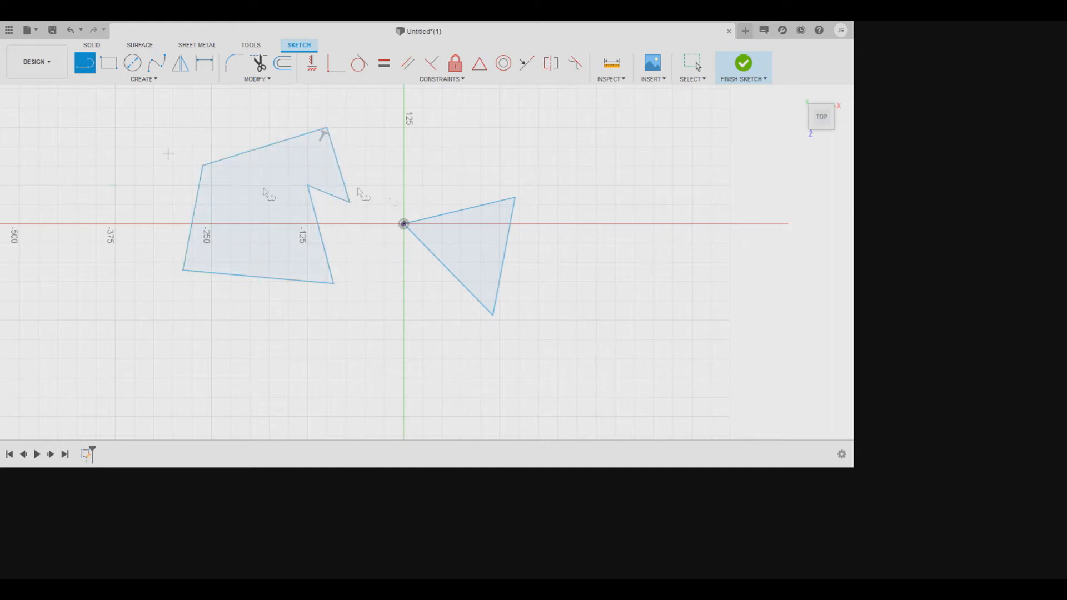
# - Draw an open three-segment line profile with perpendicular corners above the triangle
pyautogui.click(401, 139)
pyautogui.click(494, 147)
pyautogui.click(496, 120)
pyautogui.click(425, 114)
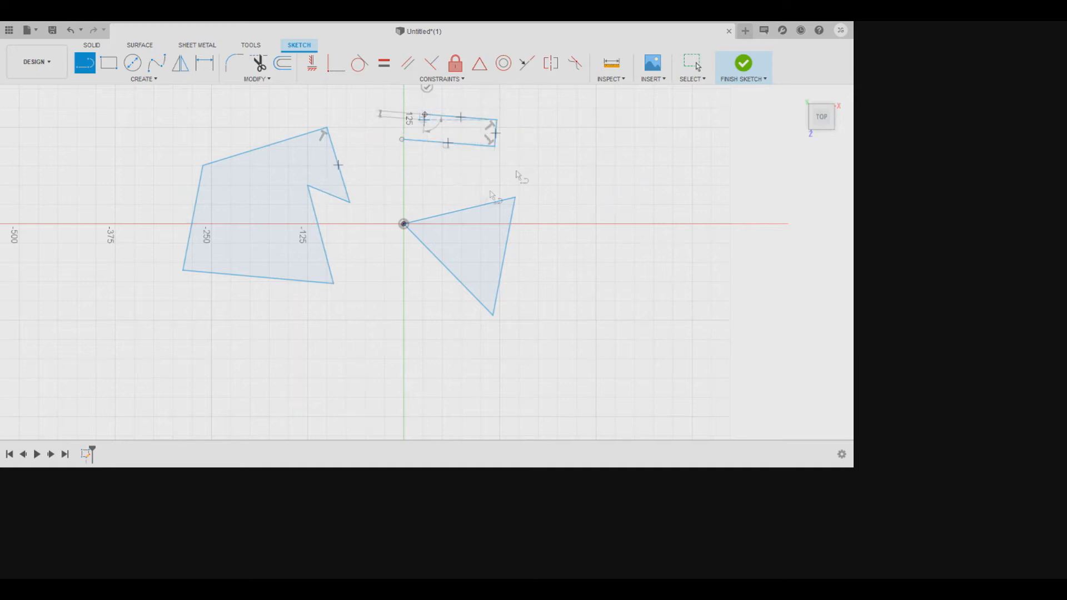
pyautogui.press('Escape')
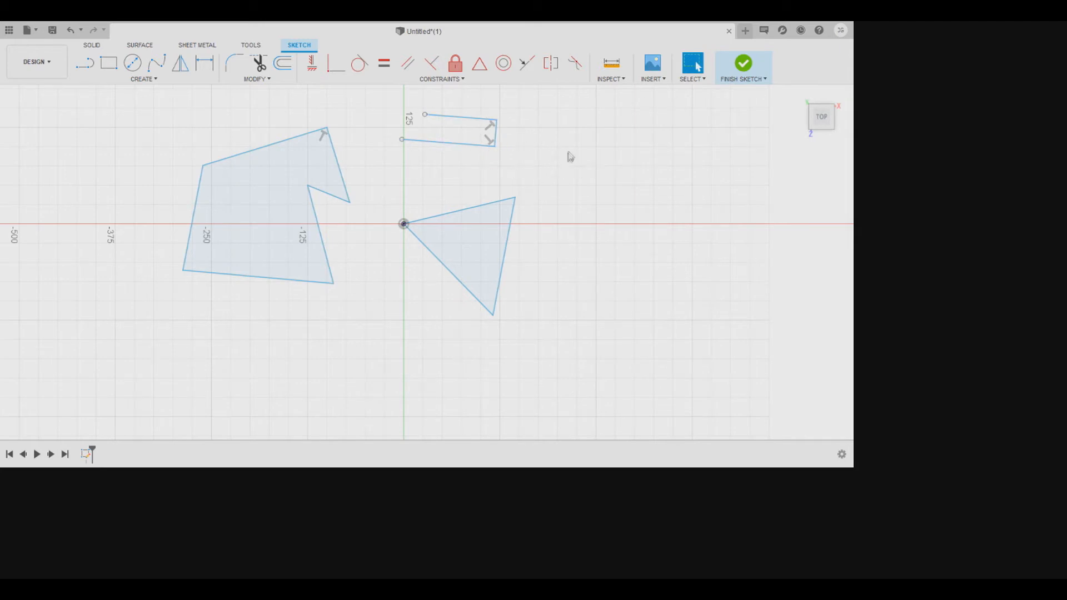
pyautogui.click(531, 135)
# - Draw two 2-point rectangles: a nearly square one beyond the triangle and a tall narrow one beyond the six-sided profile
pyautogui.click(109, 63)
pyautogui.scroll(-3, 568, 324)
pyautogui.click(578, 172)
pyautogui.click(641, 245)
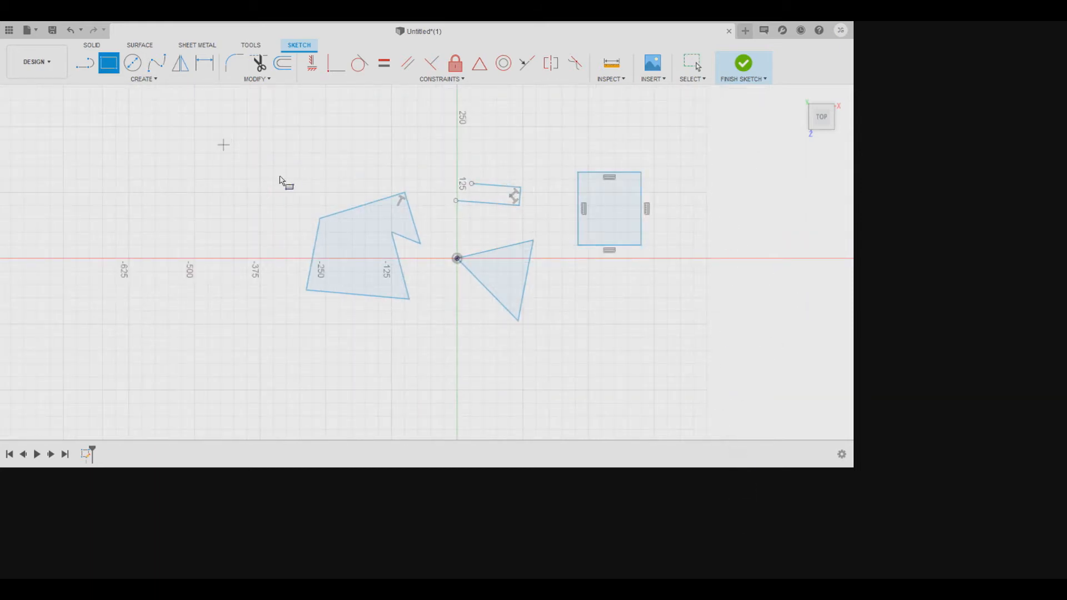
pyautogui.click(224, 145)
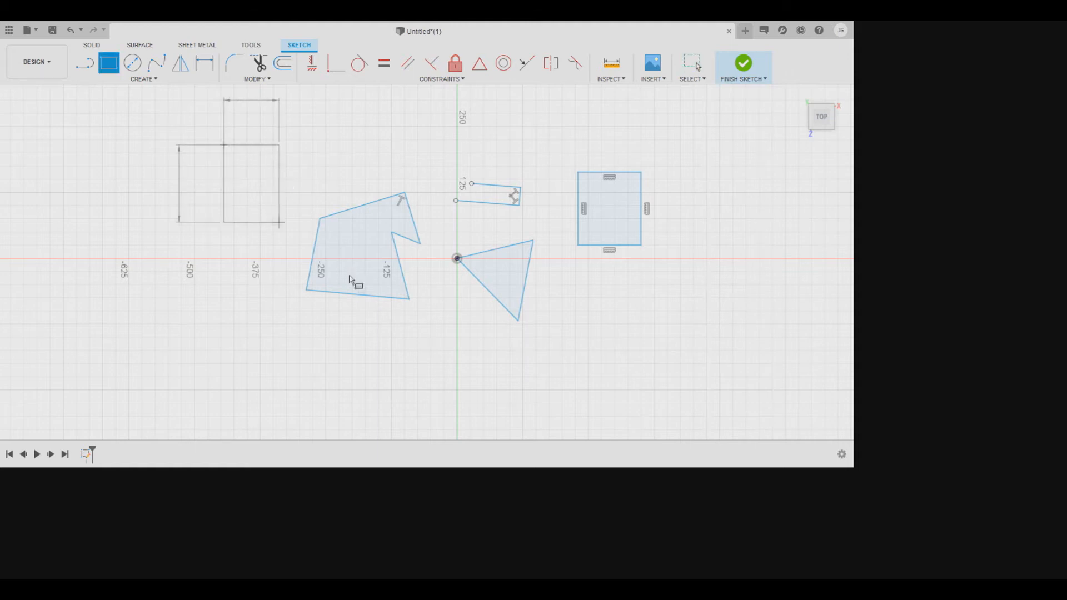
pyautogui.click(277, 289)
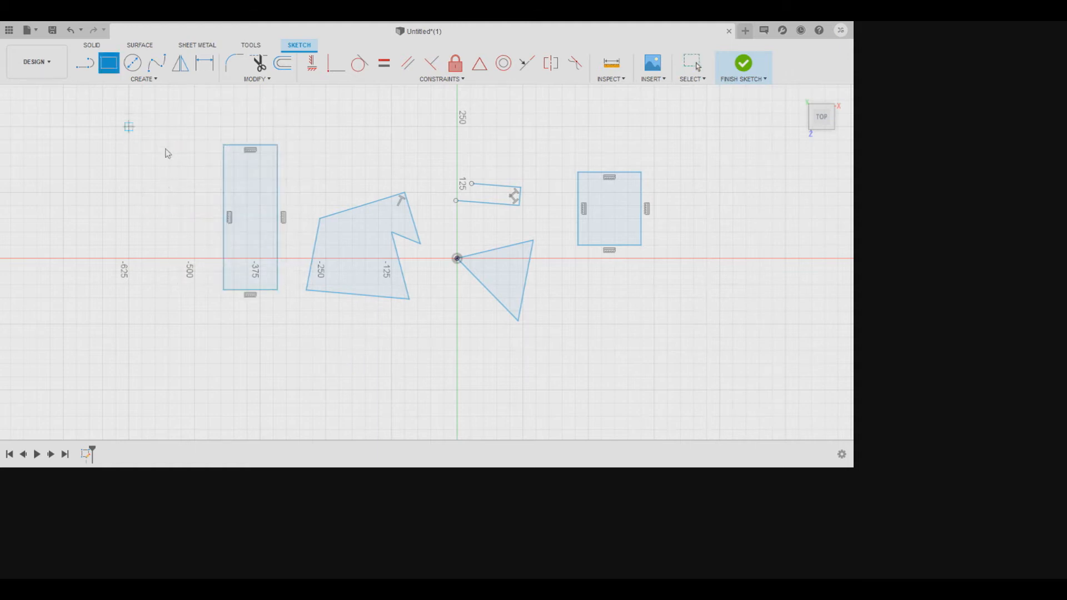
pyautogui.press('Escape')
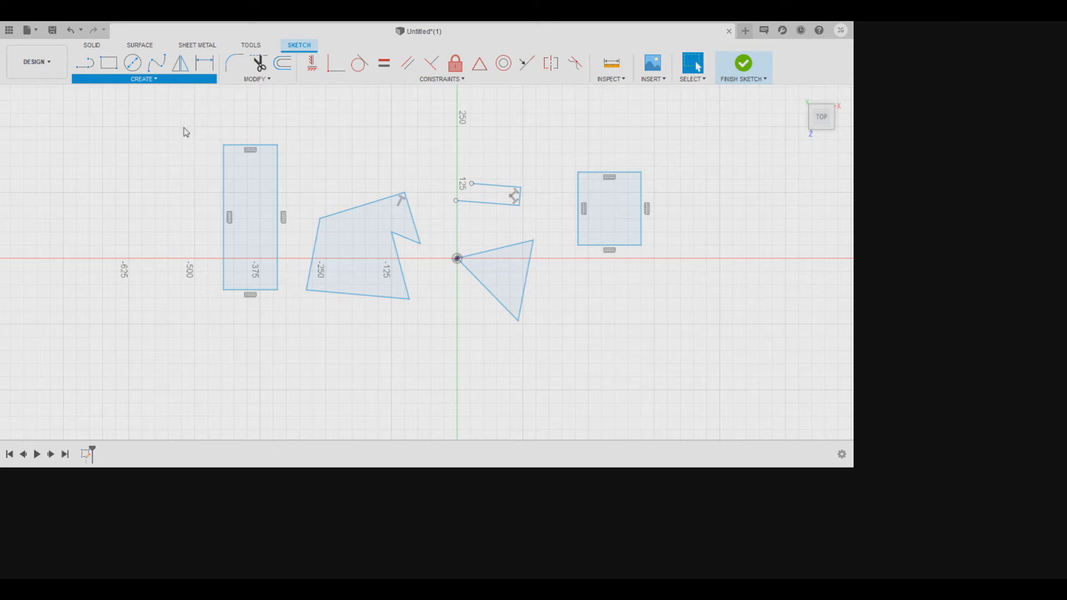
# - Draw a tilted 3-point rectangle above the six-sided profile
pyautogui.click(249, 140)
pyautogui.click(352, 145)
pyautogui.click(413, 187)
pyautogui.click(350, 125)
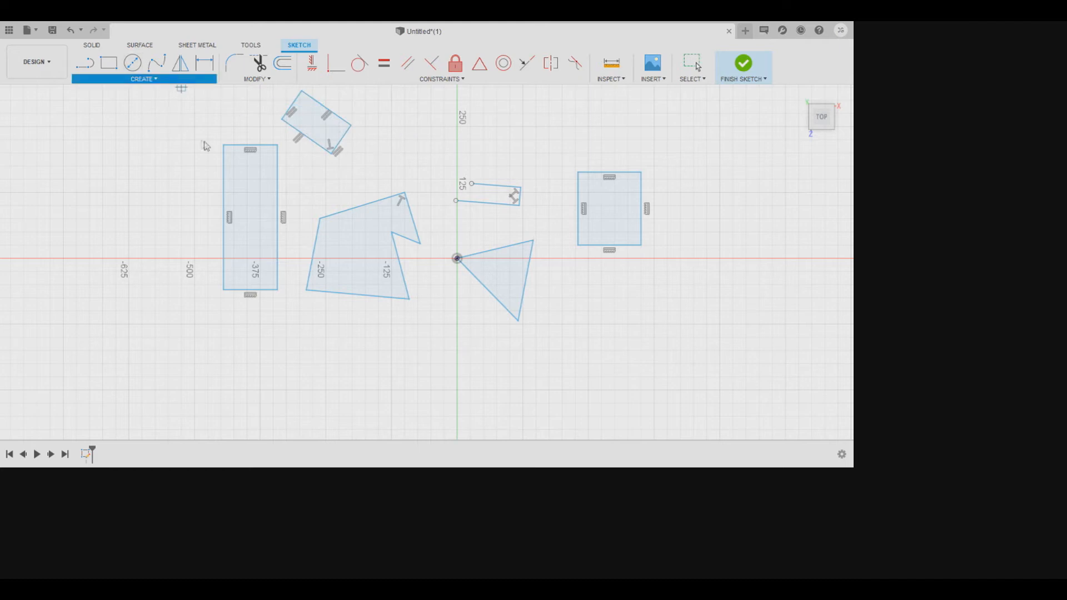
# - Draw a small center rectangle beside the upper end of the tall rectangle, on its outer side
pyautogui.click(267, 176)
pyautogui.click(168, 140)
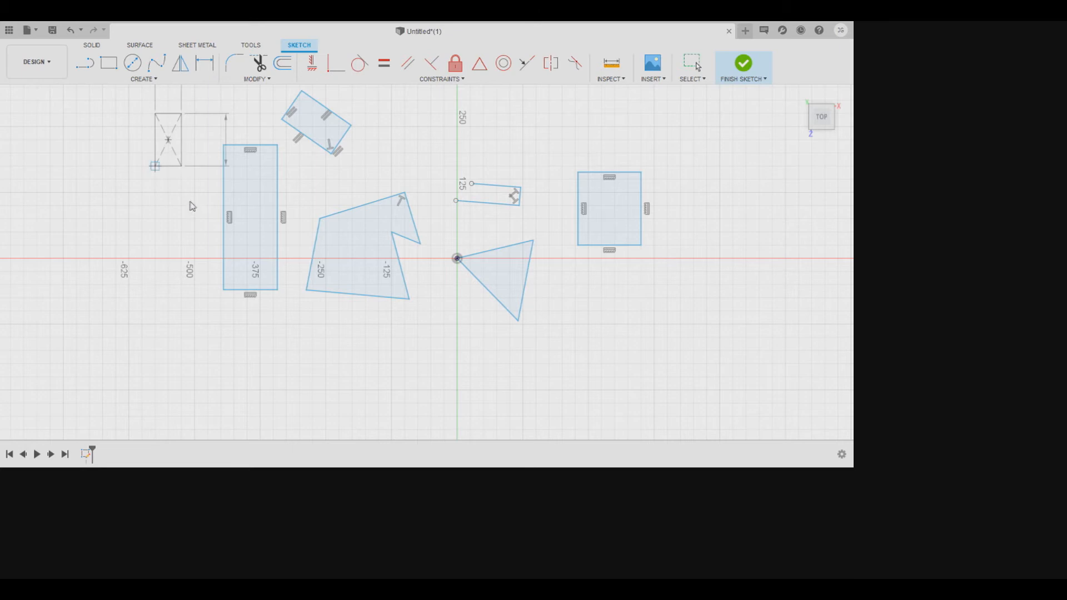
pyautogui.click(174, 202)
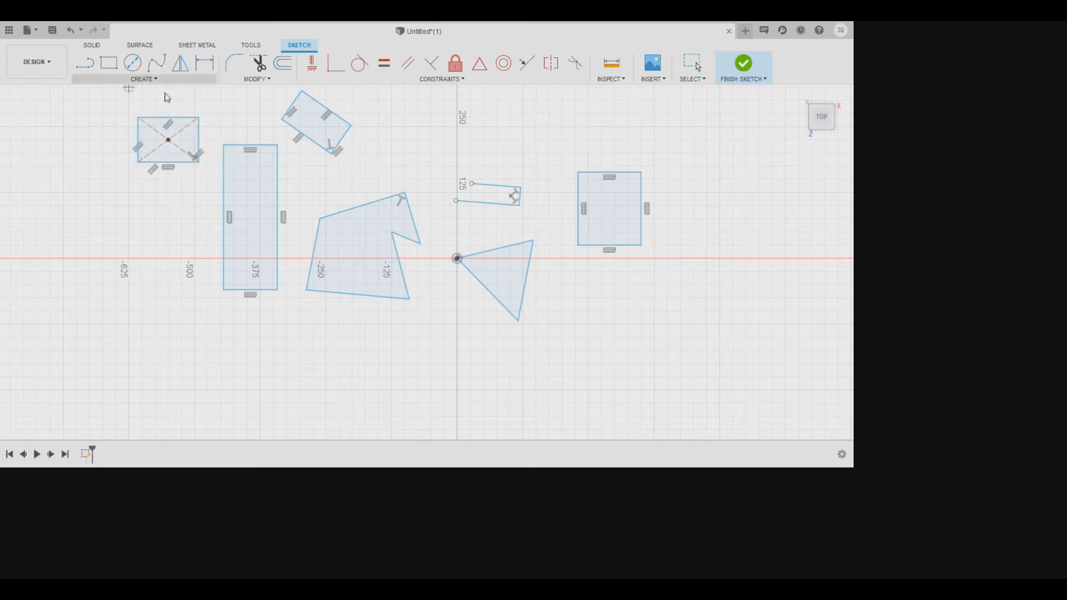
# - Draw two center diameter circles: a large one beside the tall rectangle and a smaller one overlapping the six-sided profile's lower edge
pyautogui.press('c')
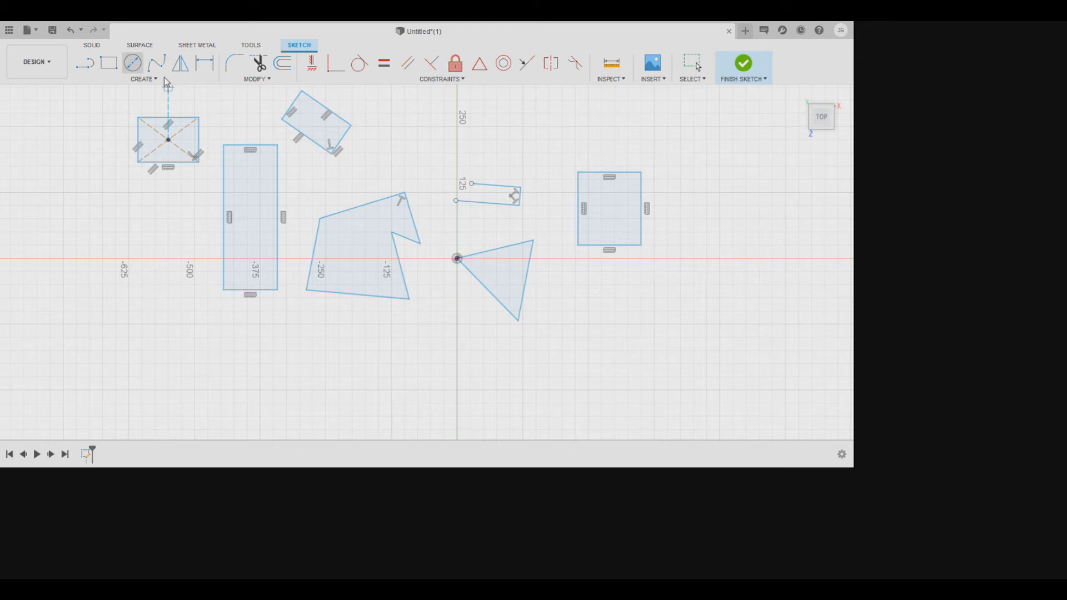
pyautogui.click(113, 226)
pyautogui.click(157, 291)
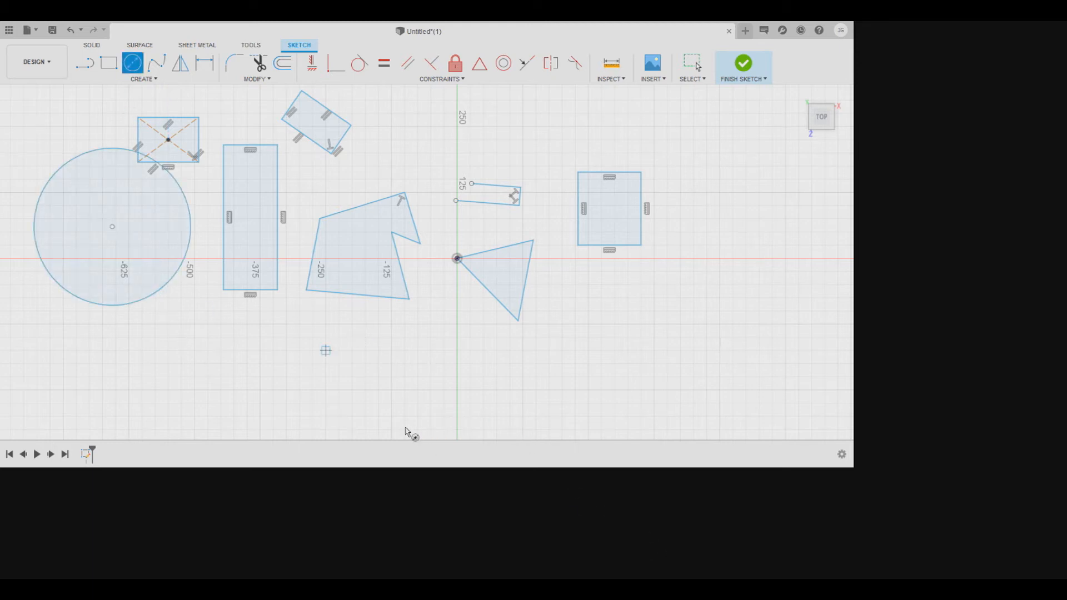
pyautogui.press('Escape')
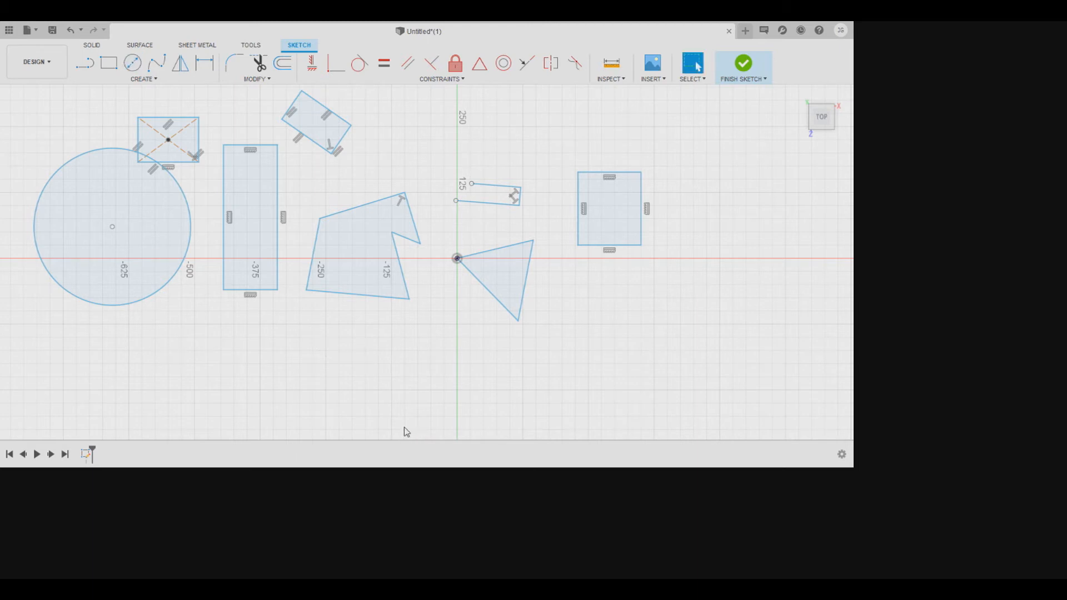
pyautogui.press('c')
pyautogui.click(315, 343)
pyautogui.click(375, 364)
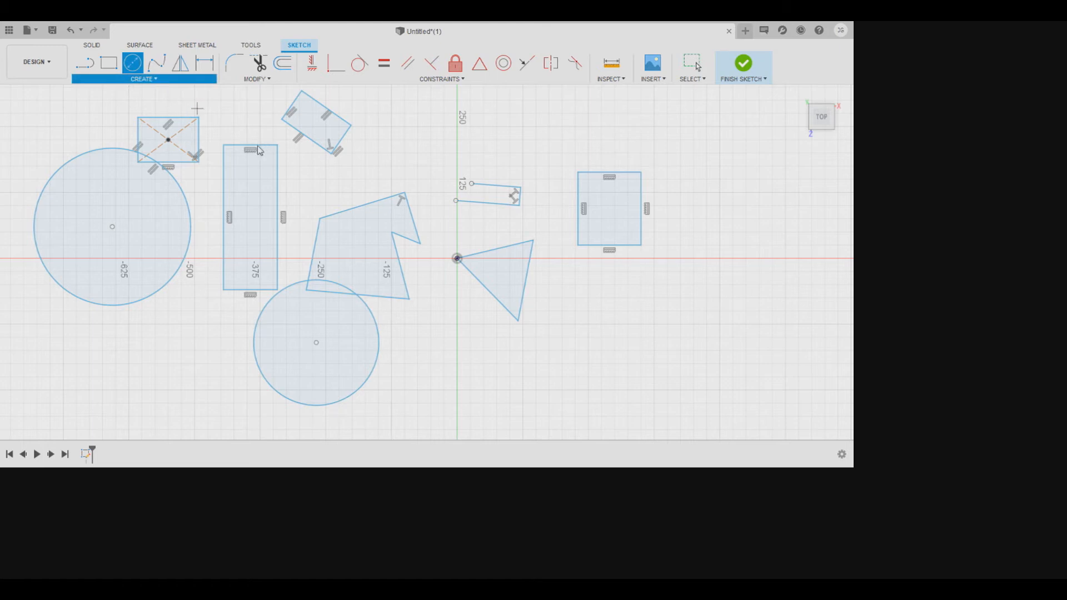
# - Draw a center diameter circle with a diameter of 10 mm on the lower far side of the triangle
pyautogui.click(565, 316)
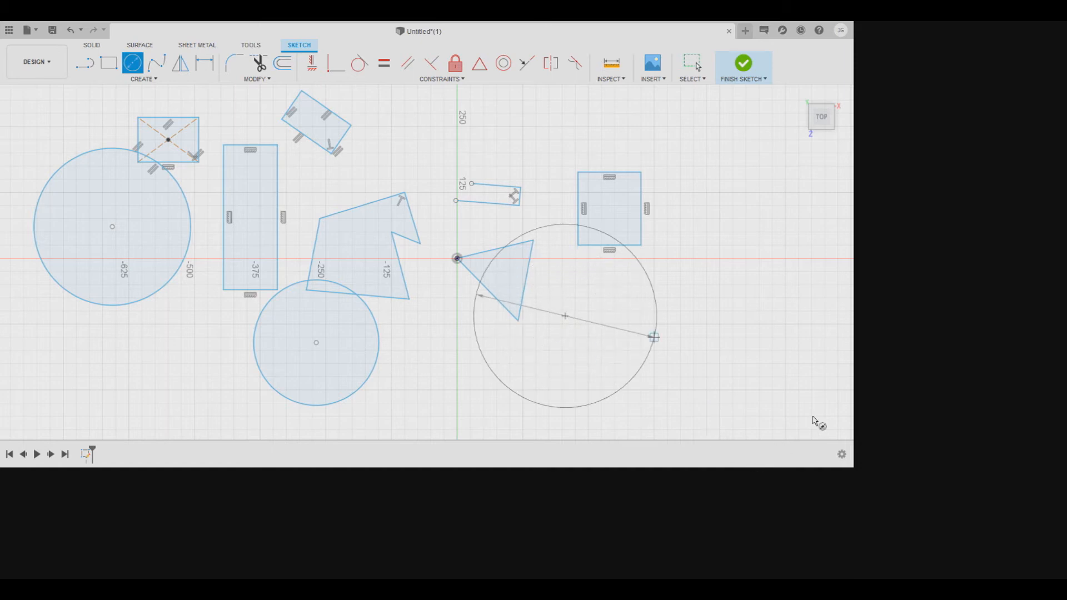
pyautogui.press('Escape')
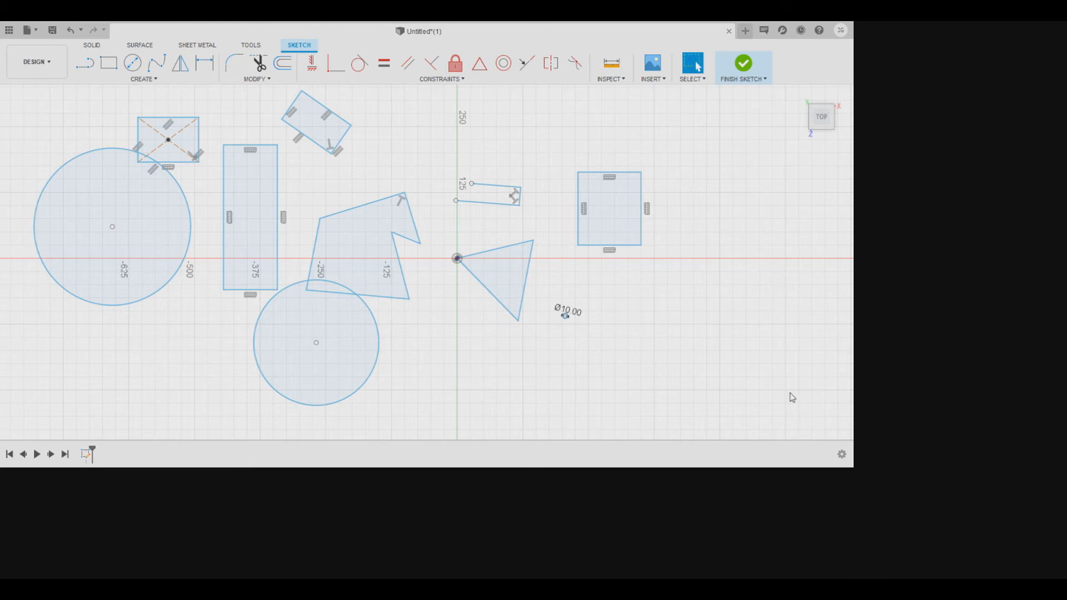
pyautogui.scroll(6, 611, 395)
pyautogui.scroll(-2, 720, 411)
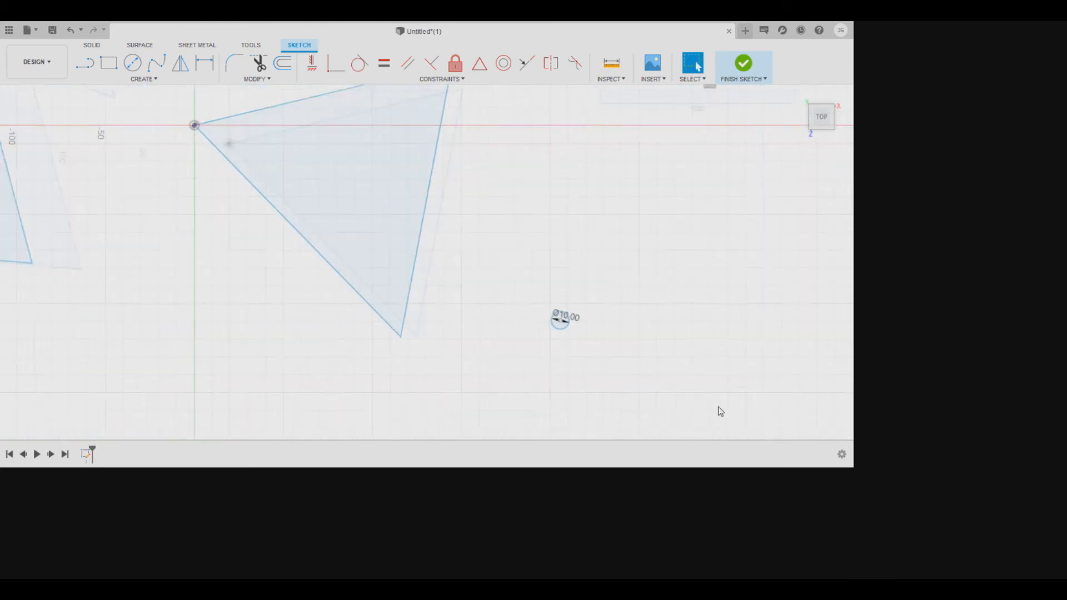
pyautogui.scroll(-3, 567, 330)
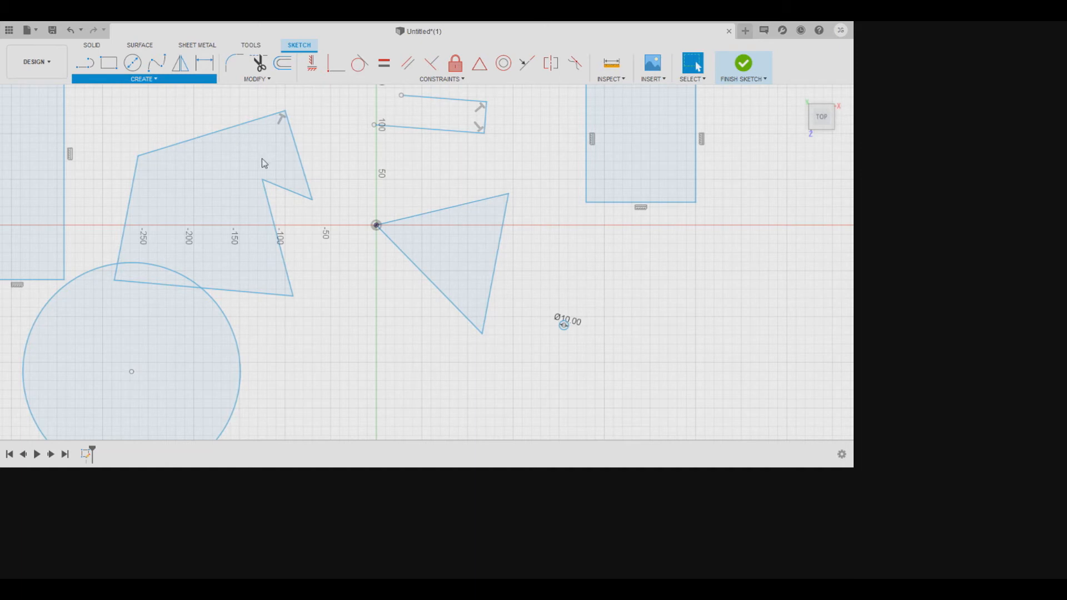
# - Draw a 2-point circle between the nearly square rectangle and the 10 mm circle
pyautogui.press('c')
pyautogui.click(596, 234)
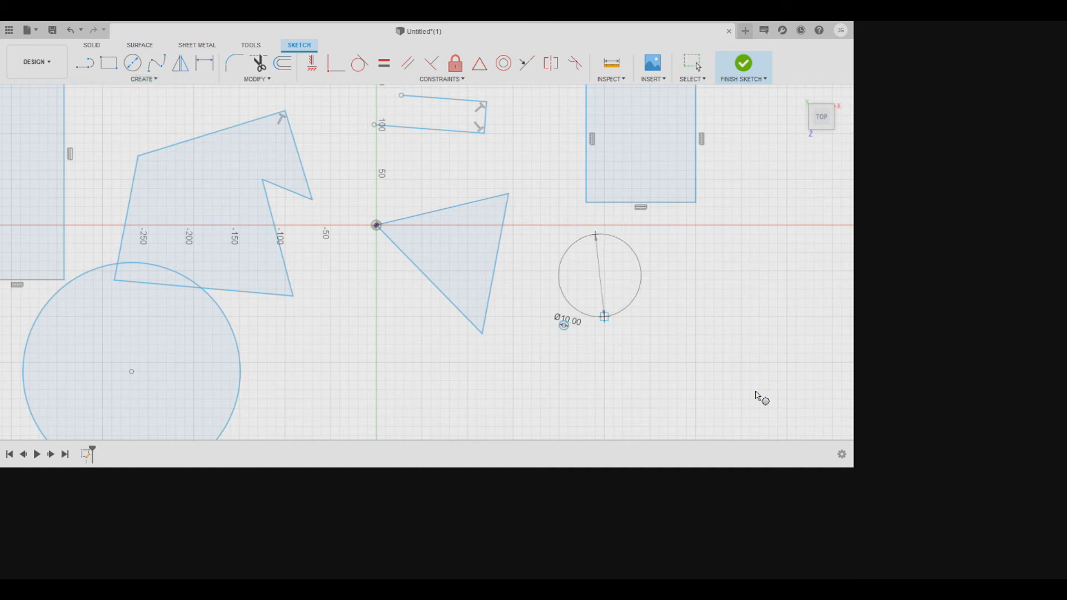
pyautogui.press('Escape')
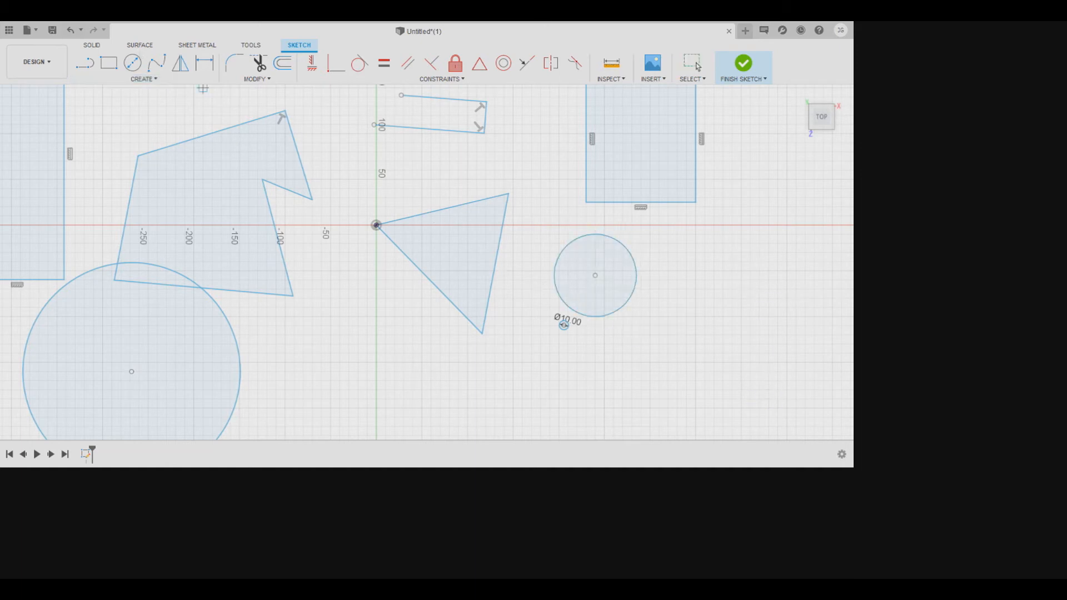
# - Draw a 3-point circle around the 10 mm circle, overlapping the bottom of the 2-point circle
pyautogui.click(163, 79)
pyautogui.click(632, 353)
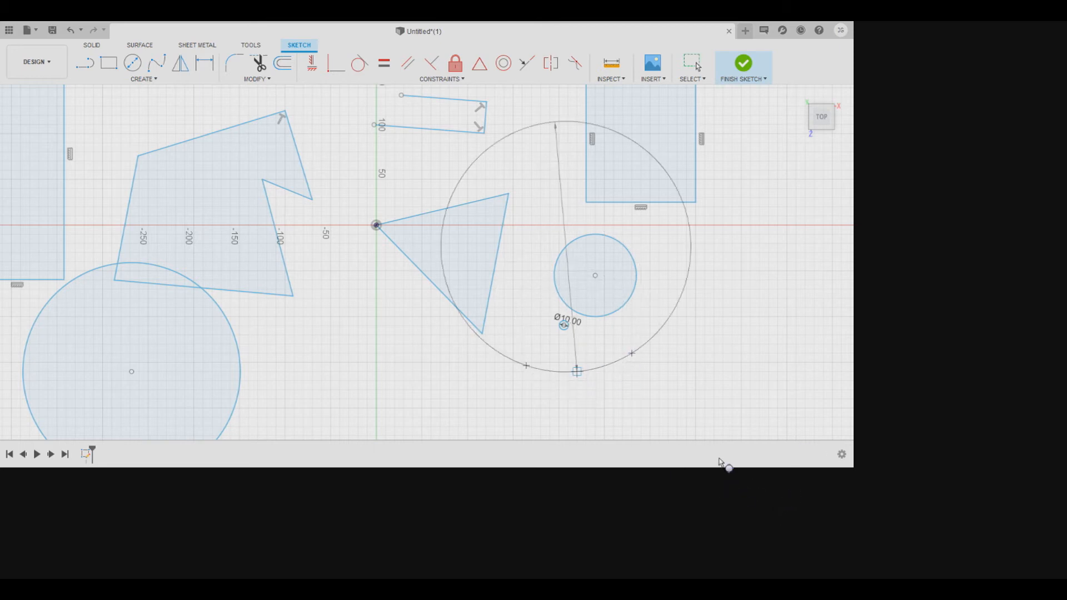
pyautogui.click(586, 408)
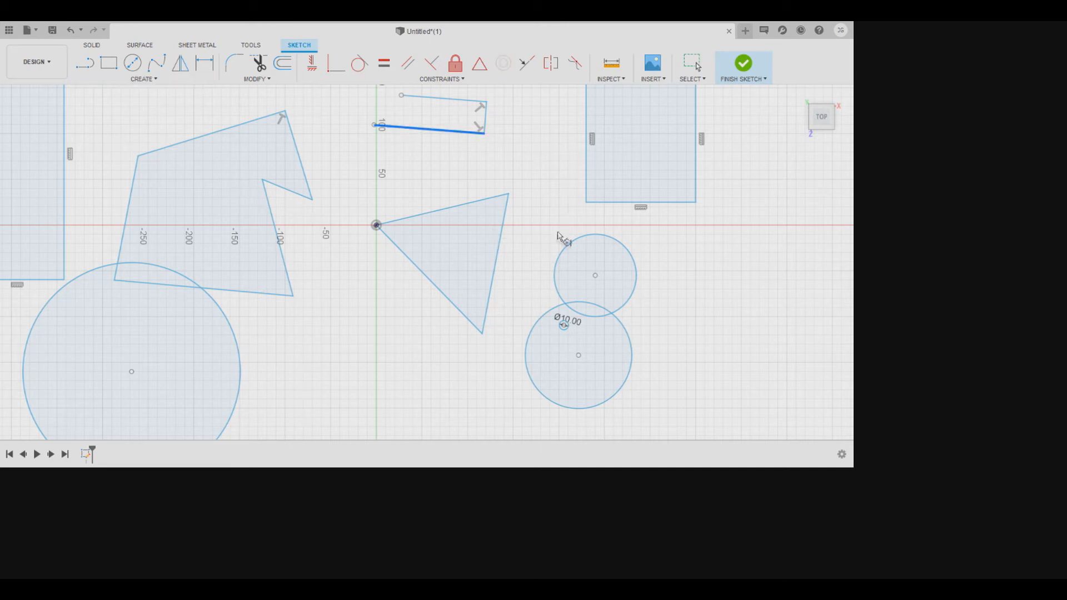
# - Draw a 2-tangent circle between the open profile's lower line and the triangle's upper edge
pyautogui.click(446, 208)
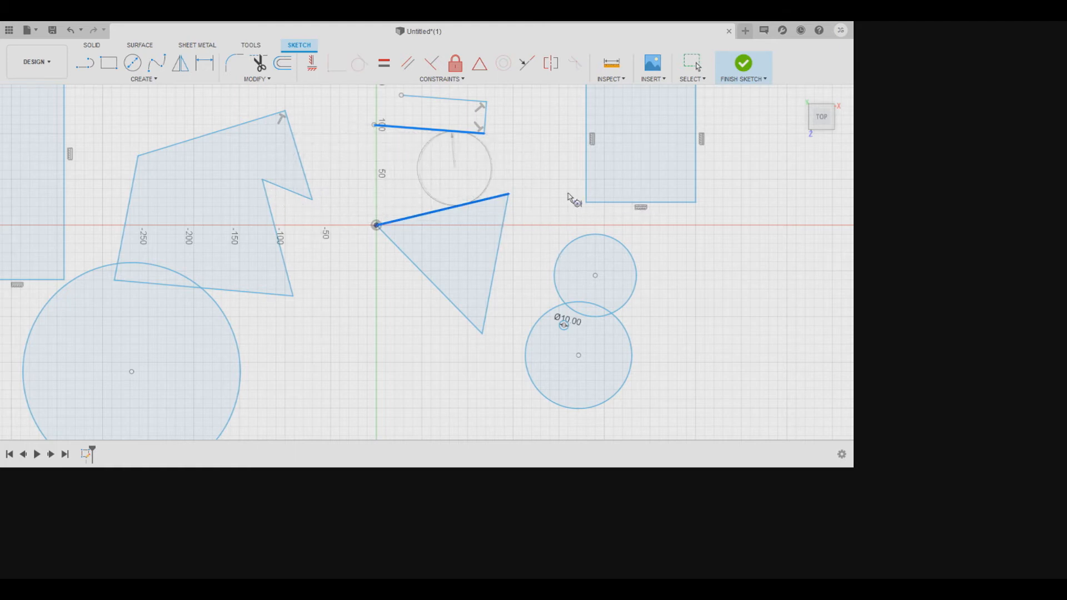
pyautogui.click(520, 196)
# - Draw a 3-tangent circle touching the large polygon's slanted edge, the triangle's upper edge and the open profile's lower line
pyautogui.click(167, 79)
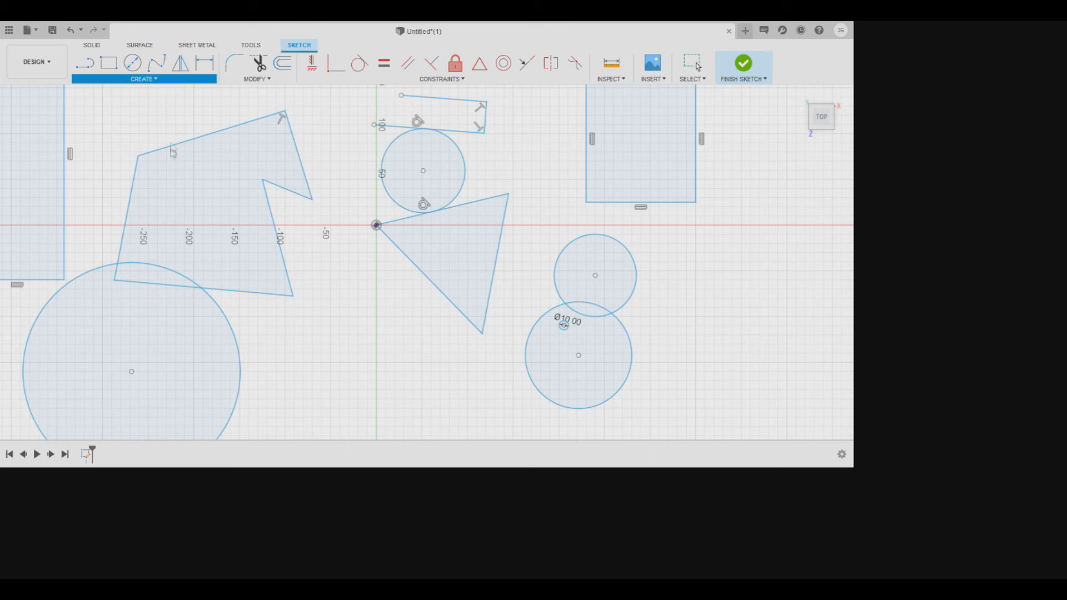
pyautogui.click(299, 225)
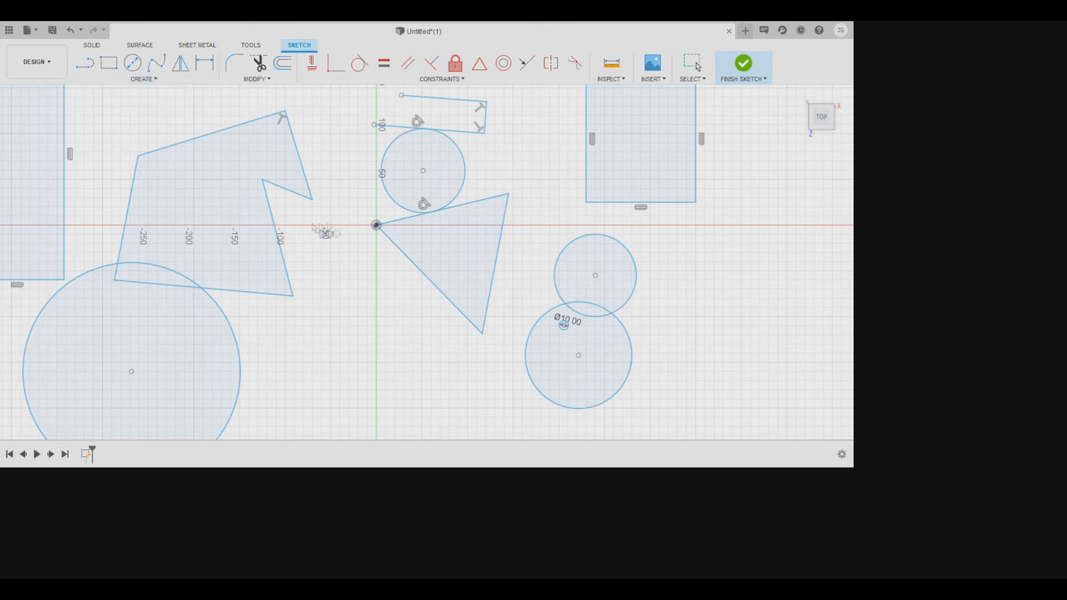
pyautogui.click(372, 178)
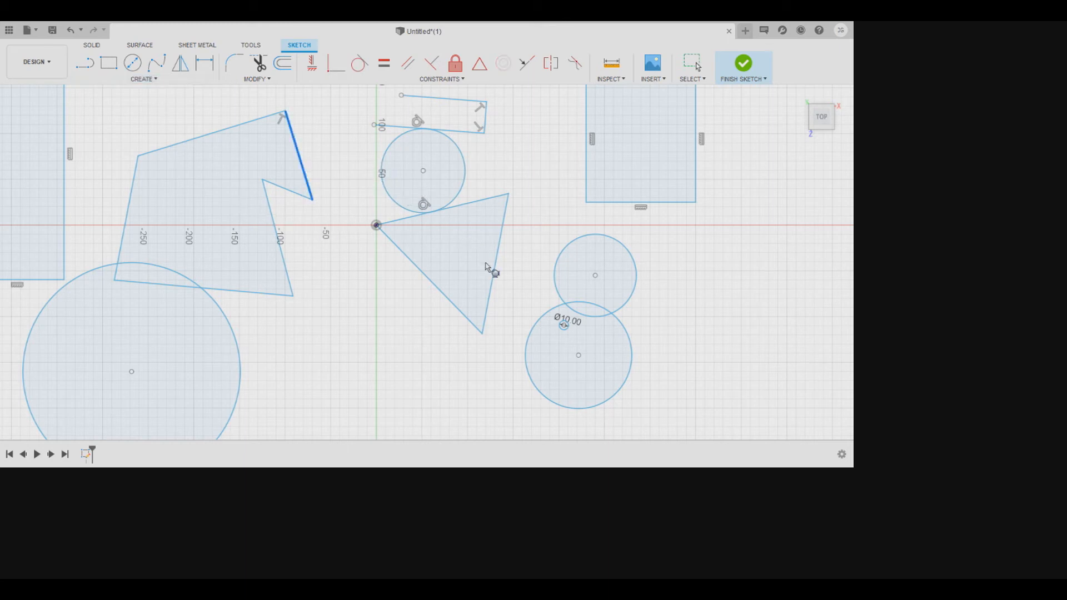
pyautogui.click(498, 197)
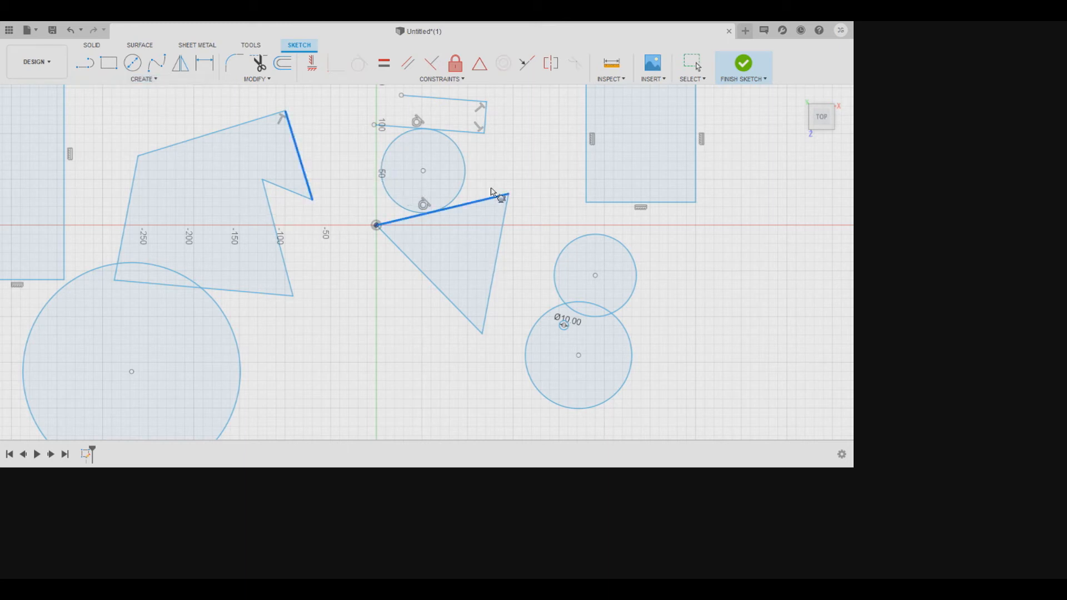
pyautogui.click(484, 155)
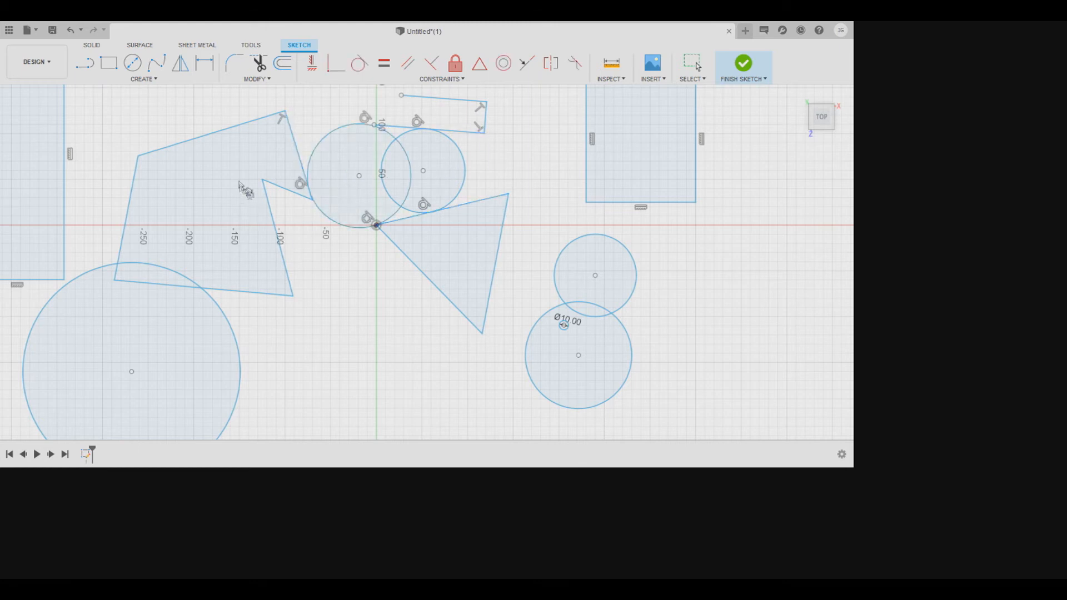
# - Select all the shapes in the sketch and delete them
pyautogui.scroll(-2, 414, 207)
pyautogui.scroll(-4, 467, 269)
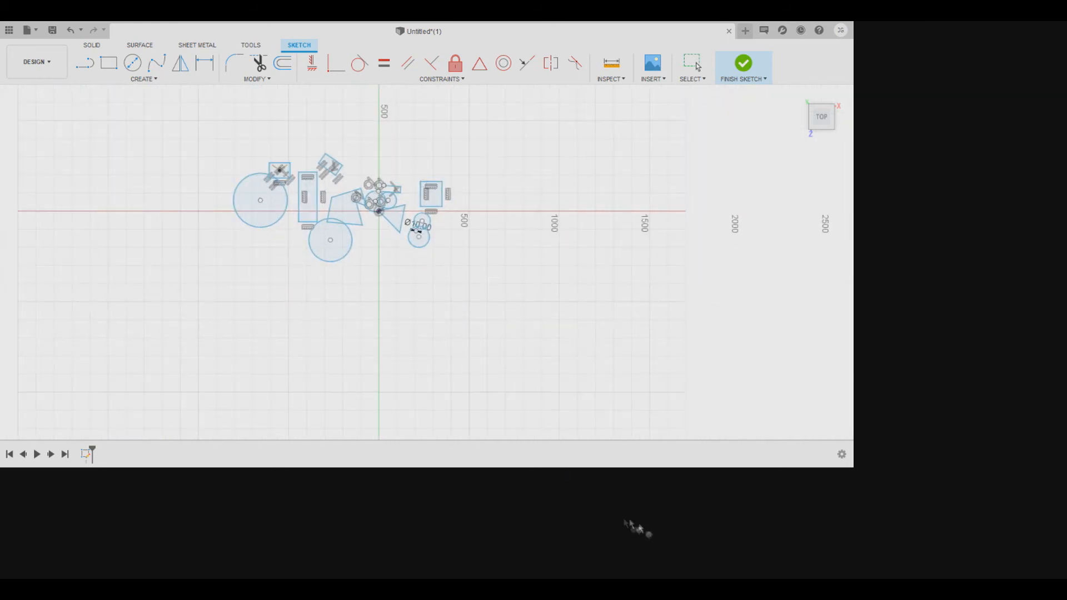
pyautogui.moveTo(495, 340)
pyautogui.mouseDown()
pyautogui.moveTo(246, 162)
pyautogui.moveTo(195, 140)
pyautogui.mouseUp()
pyautogui.press('Delete')
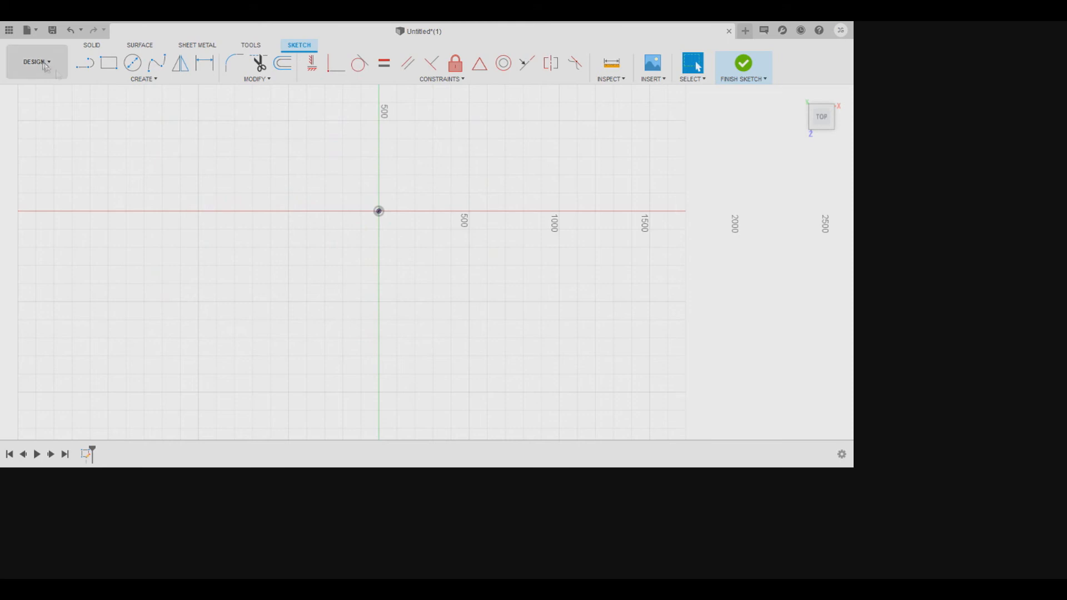
# - Draw a closed line profile from the origin, about 400 mm up, 500 mm across, 400 mm down, then diagonally to 500 mm below the origin and back
pyautogui.press('l')
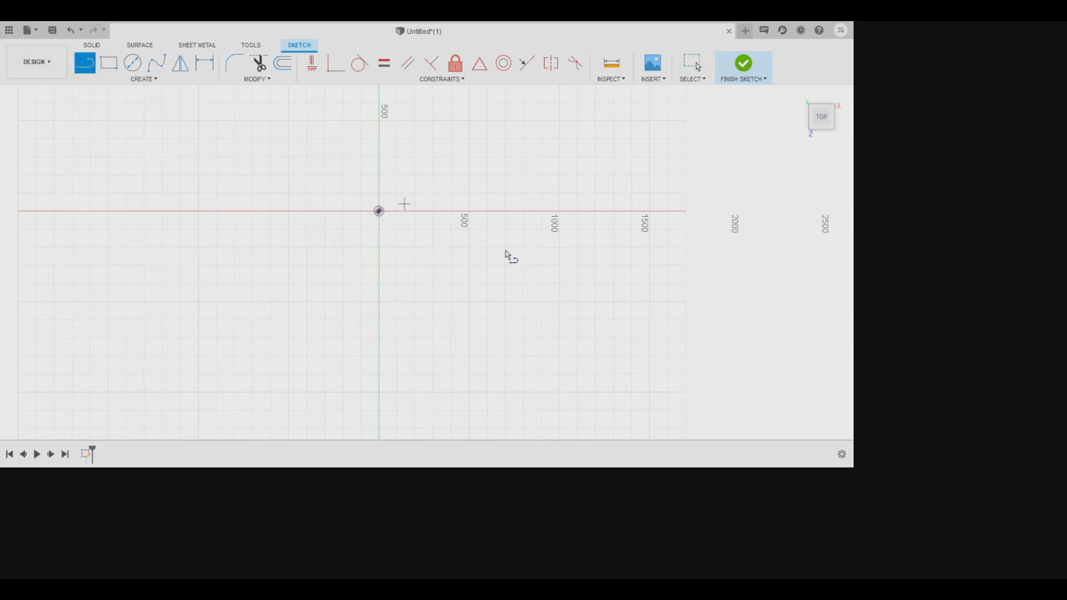
pyautogui.click(378, 211)
pyautogui.click(378, 138)
pyautogui.click(469, 138)
pyautogui.click(469, 211)
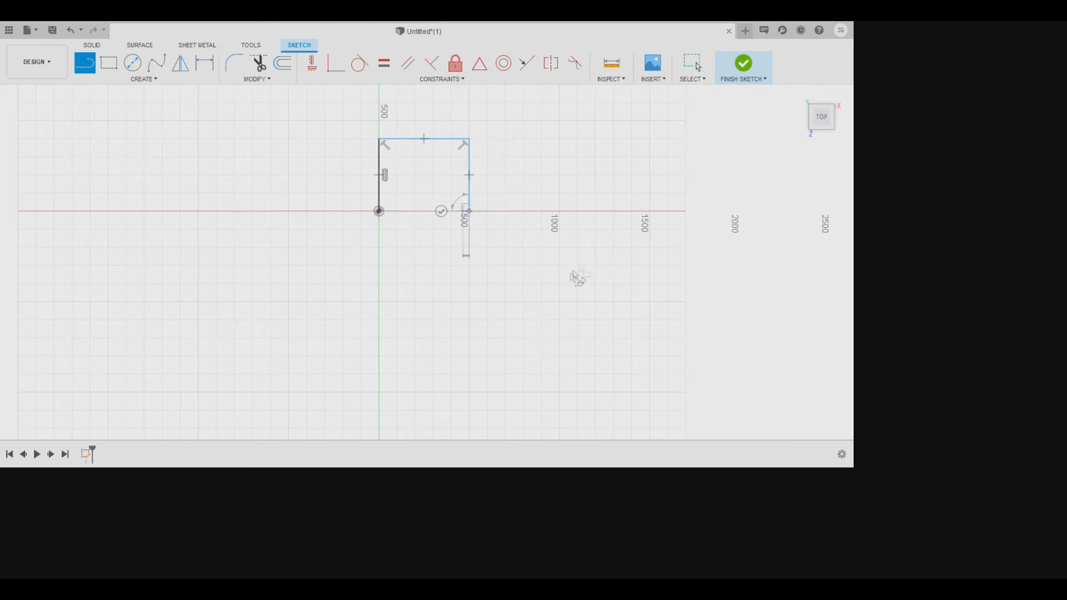
pyautogui.click(476, 376)
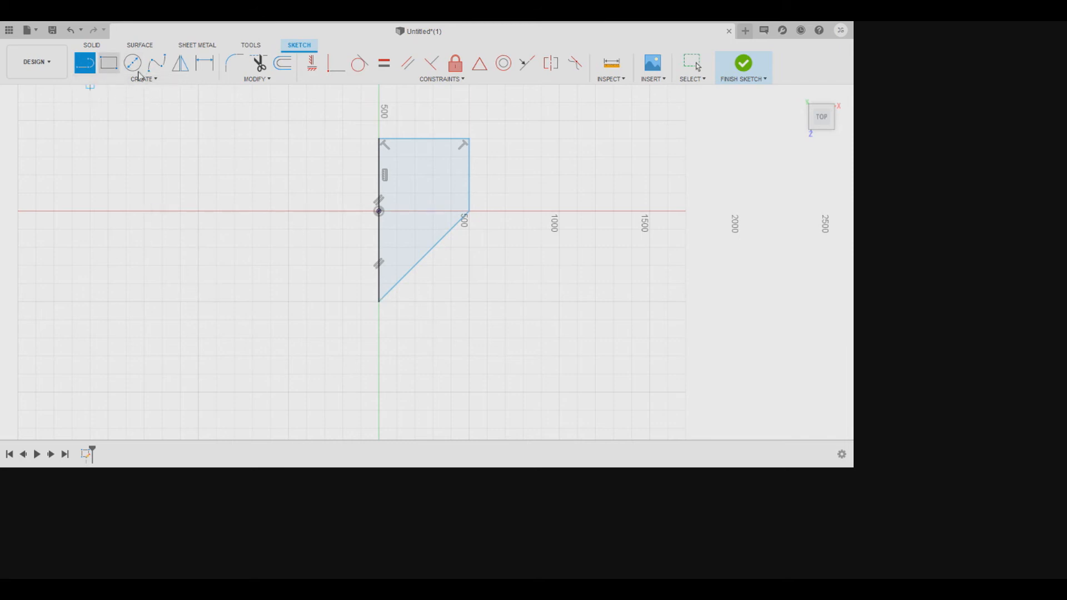
# - Draw a 2-point rectangle about 471 by 500 mm downward and outward from the profile's corner on the red axis
pyautogui.press('r')
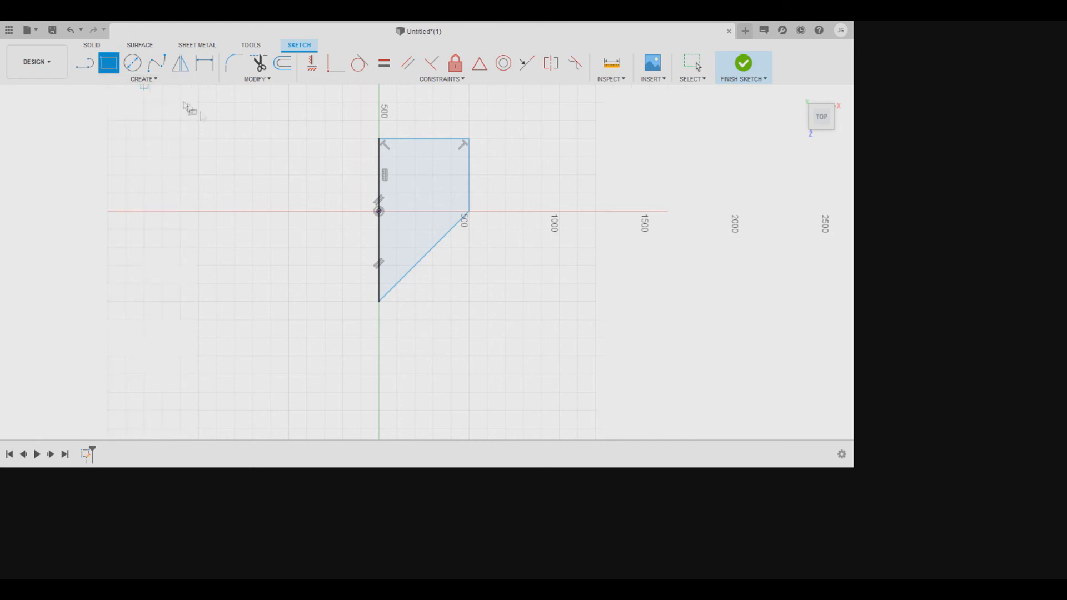
pyautogui.click(469, 211)
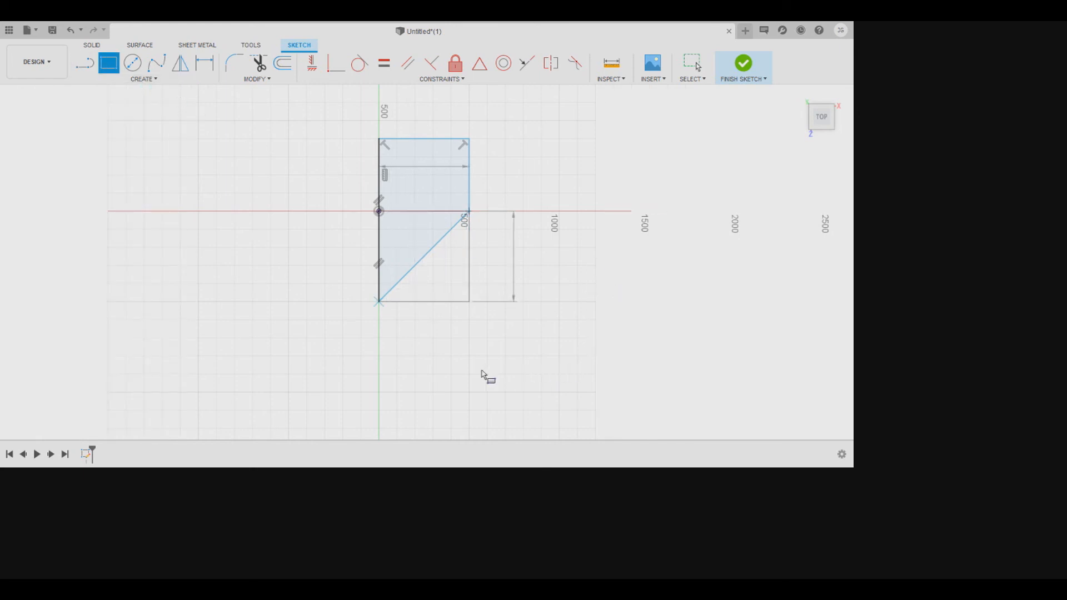
pyautogui.click(554, 302)
# - Draw a sloped line from the profile's top corner to the rectangle's upper outer corner, and a bottom line joining the profile's lower tip to the rectangle
pyautogui.click(85, 63)
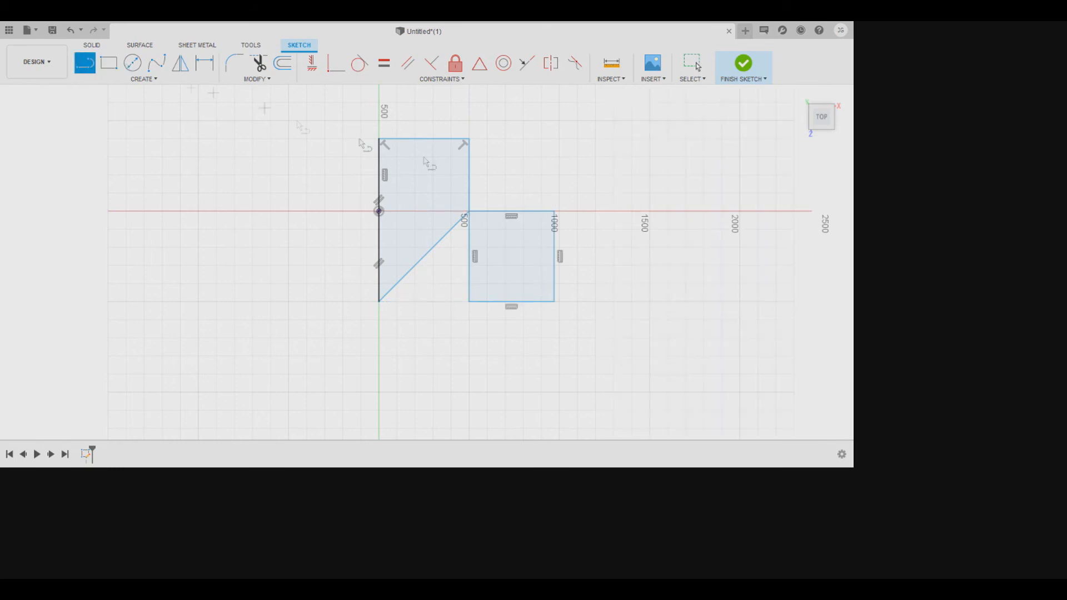
pyautogui.click(469, 139)
pyautogui.click(554, 211)
pyautogui.click(386, 302)
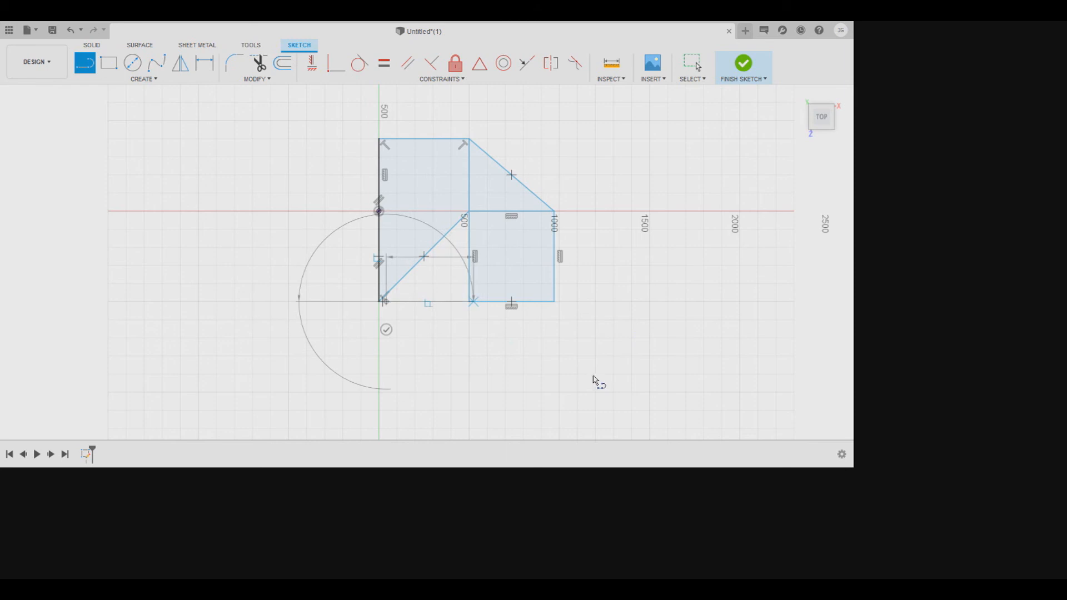
pyautogui.press('Escape')
pyautogui.scroll(2, 612, 305)
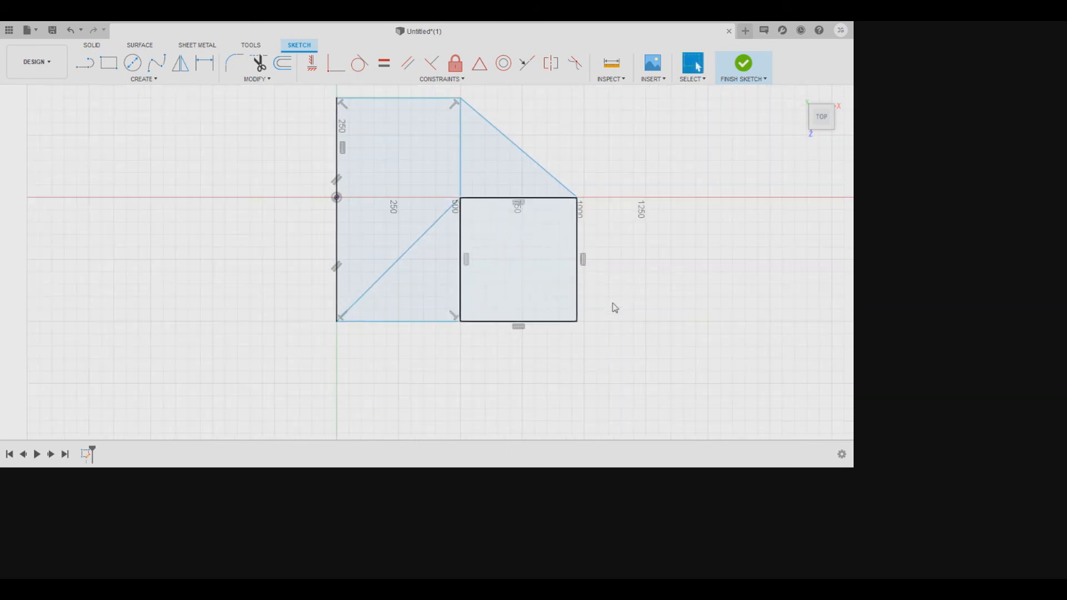
pyautogui.scroll(-2, 425, 178)
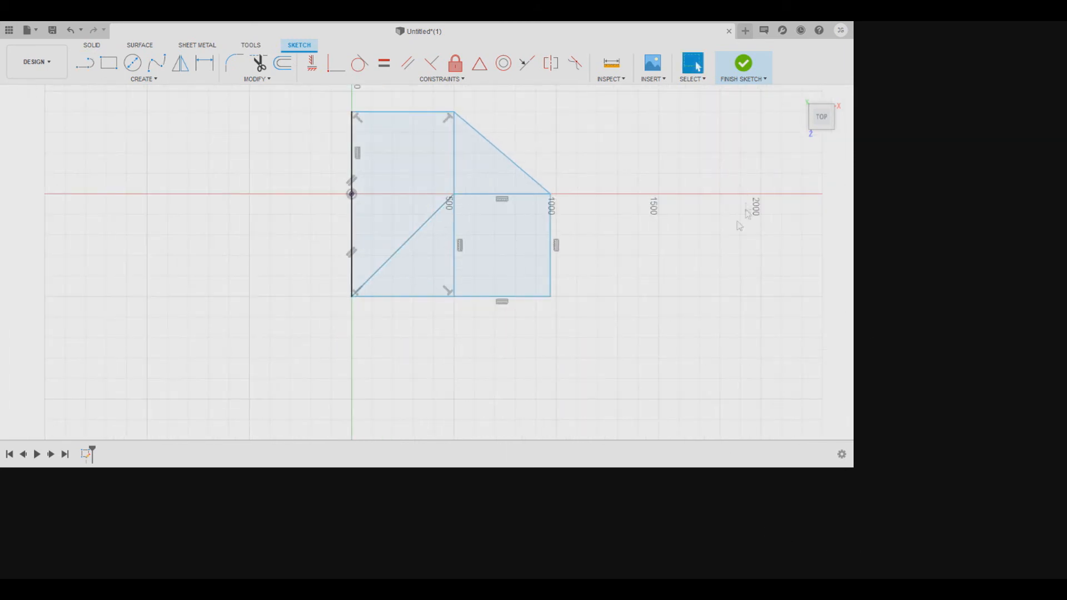
# - Dimension the two vertical profile edges above and below the origin
pyautogui.click(196, 80)
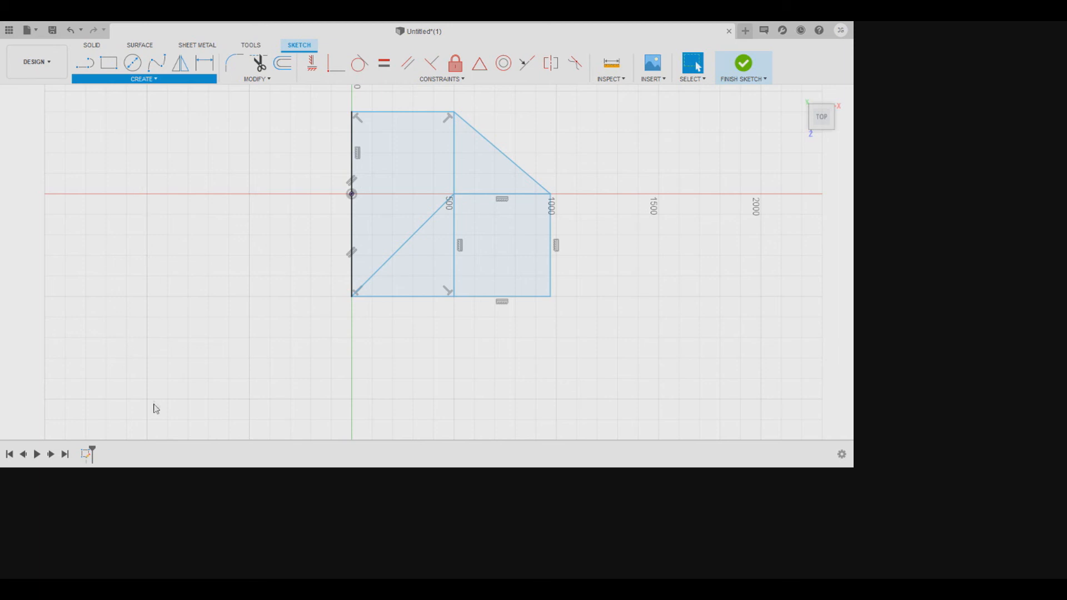
pyautogui.click(149, 378)
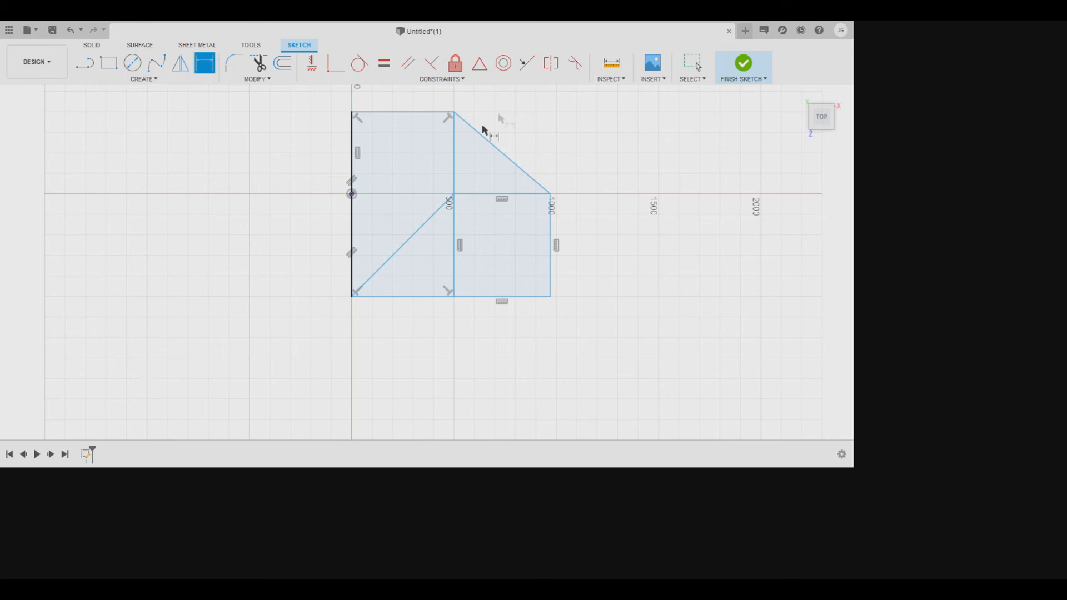
pyautogui.click(440, 156)
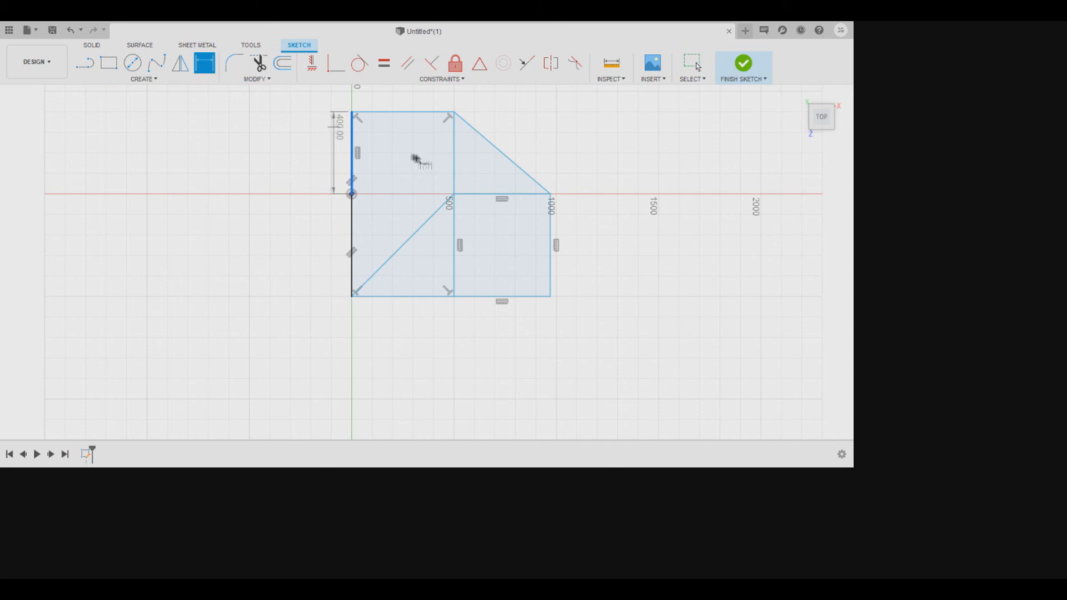
pyautogui.click(376, 157)
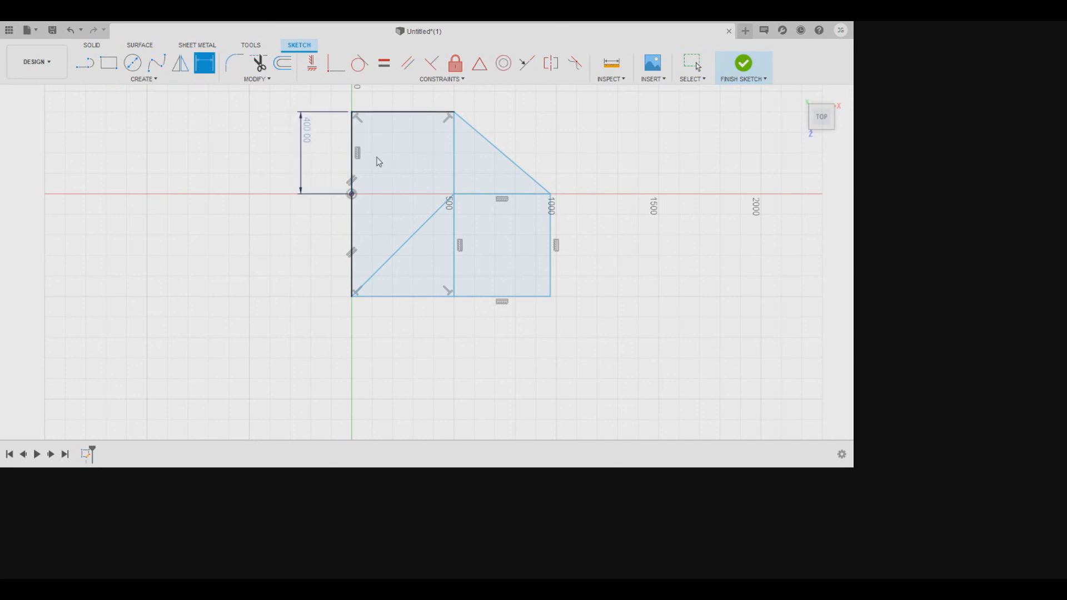
pyautogui.click(439, 268)
pyautogui.click(391, 282)
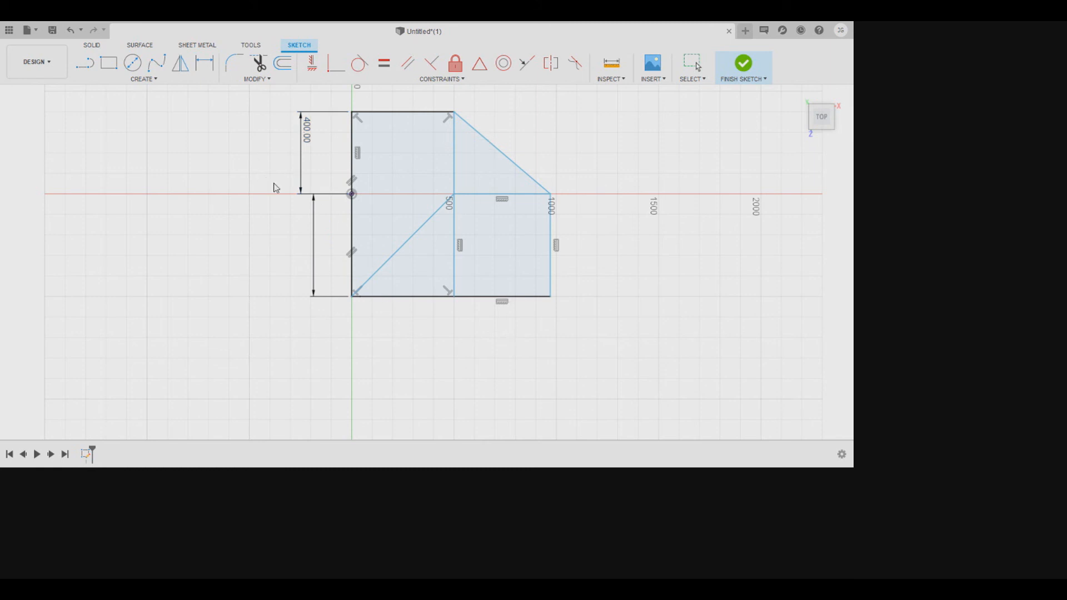
# - Add horizontal dimensions to the line at the profile's base and to the rectangle's bottom edge
pyautogui.press('d')
pyautogui.click(507, 365)
pyautogui.click(507, 417)
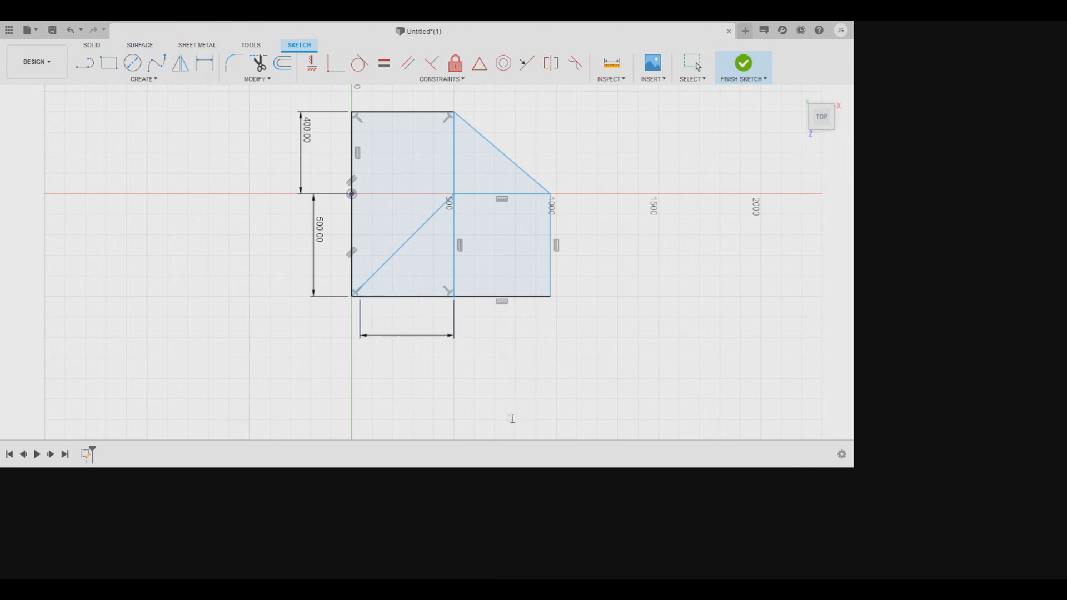
pyautogui.click(635, 366)
pyautogui.click(637, 415)
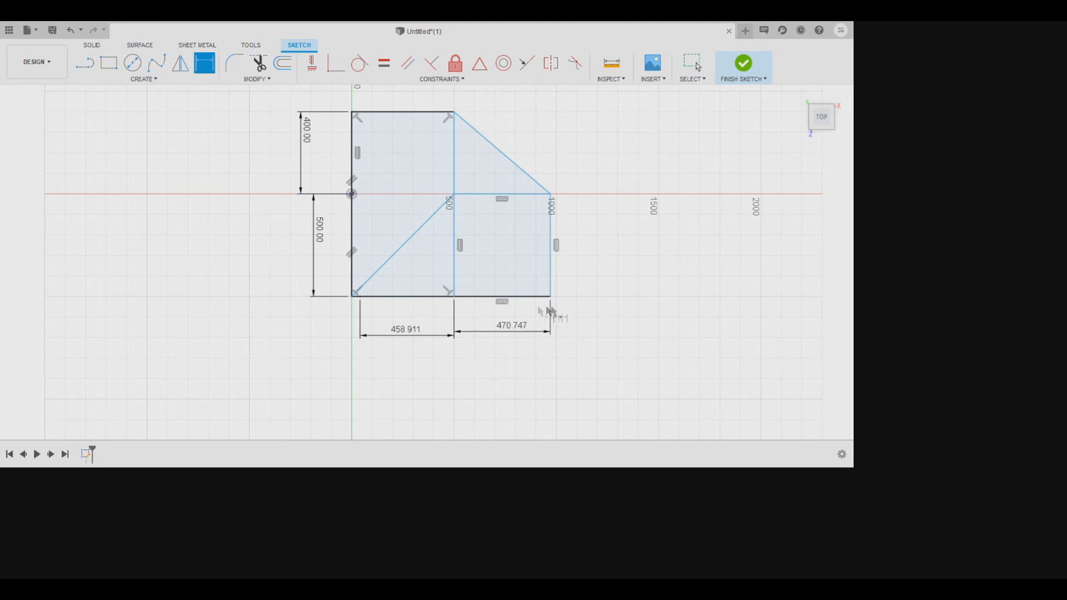
# - Dimension the angle between the profile's diagonal line and the bottom line
pyautogui.click(494, 308)
pyautogui.click(507, 364)
pyautogui.click(525, 328)
pyautogui.press('Escape')
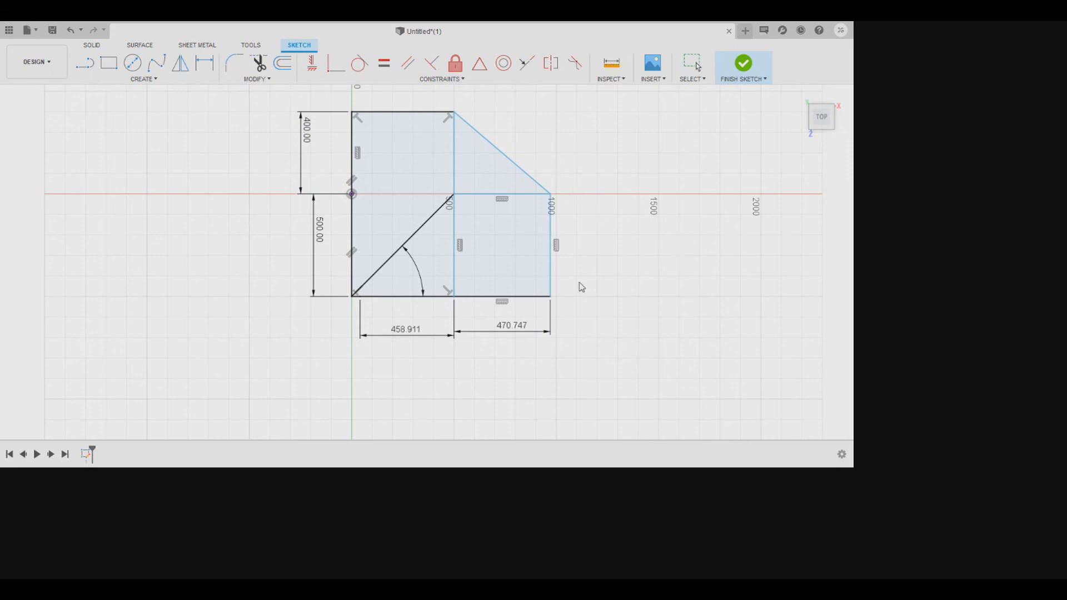
# - Dimension the vertical height of the sloped line above the rectangle
pyautogui.press('d')
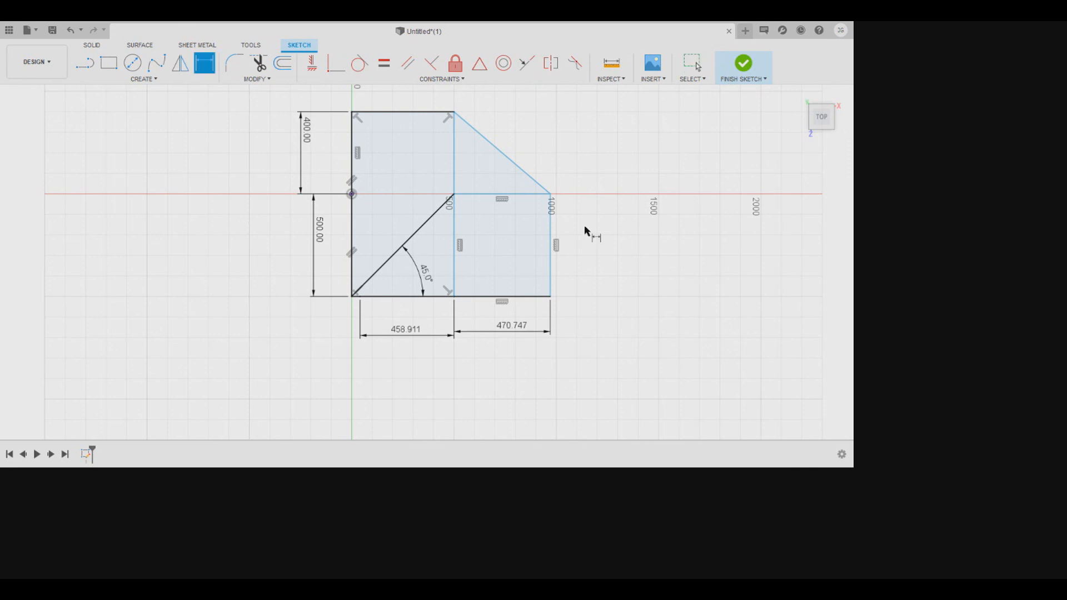
pyautogui.click(596, 161)
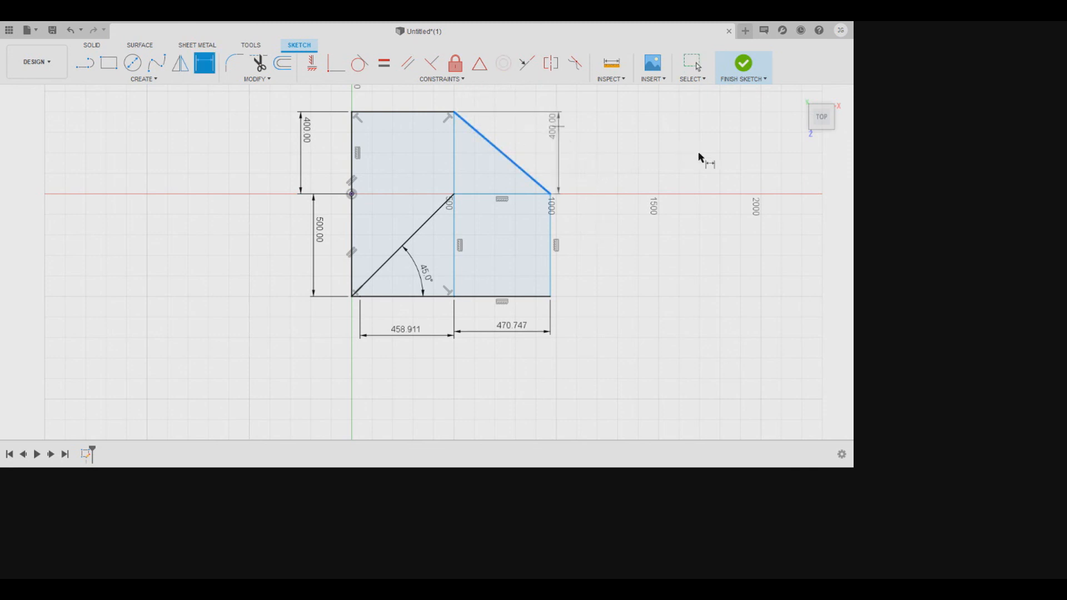
pyautogui.click(698, 154)
pyautogui.press('d')
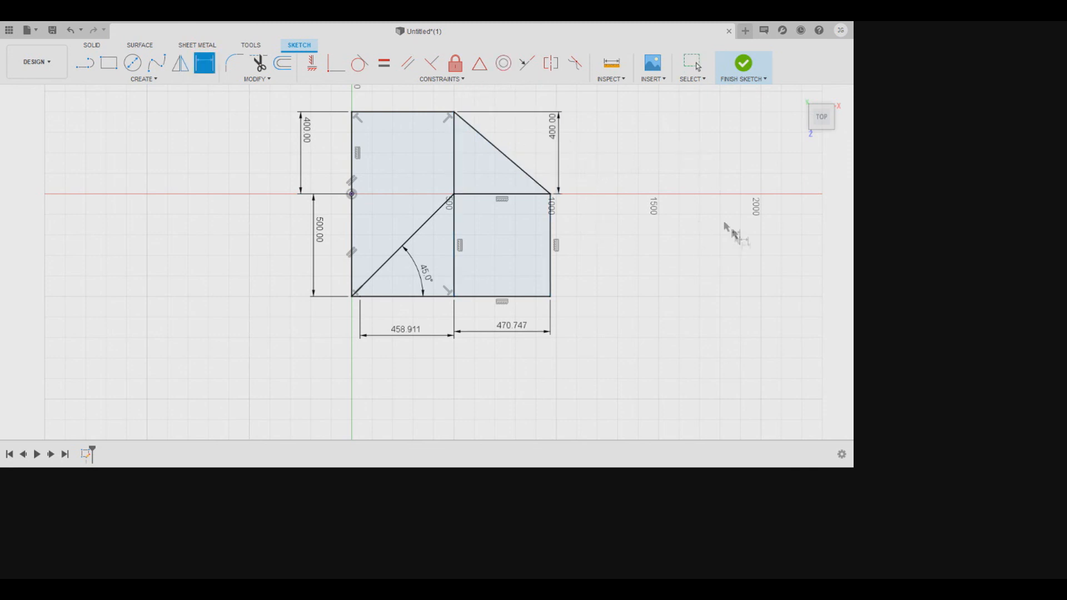